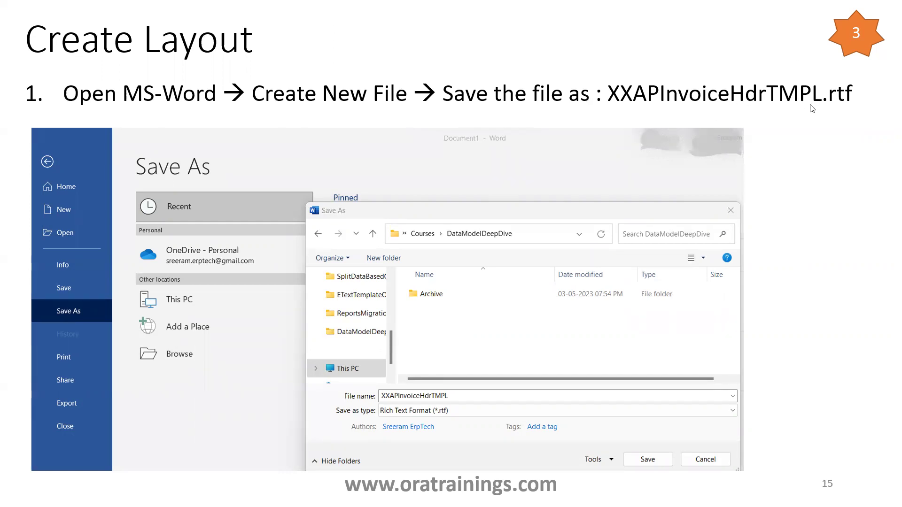
click(511, 295)
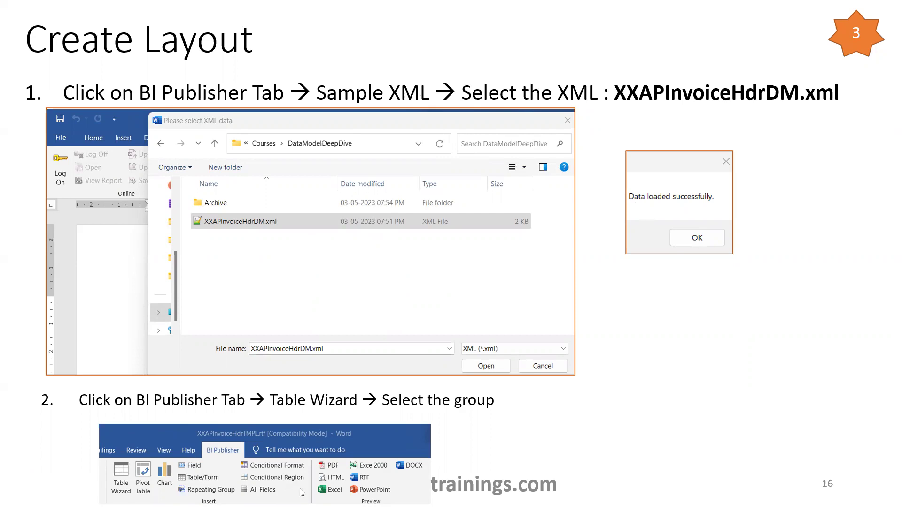
key(Right)
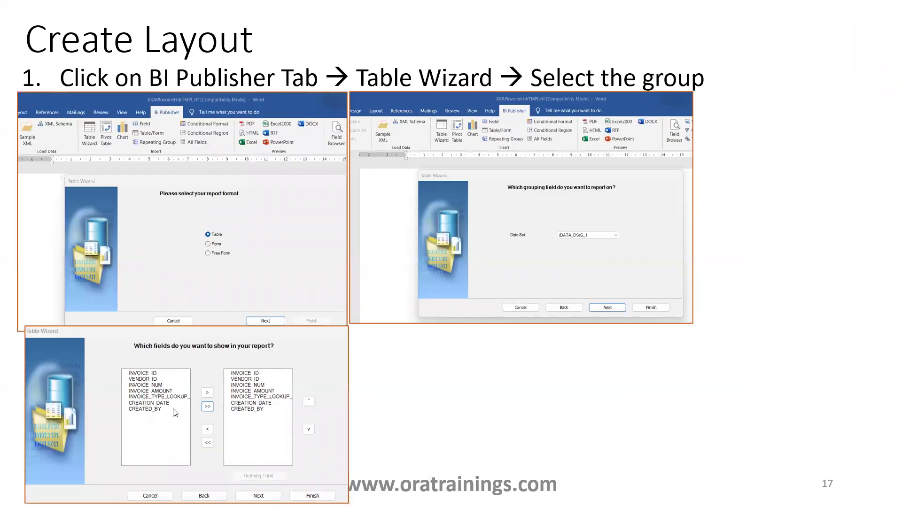
key(Right)
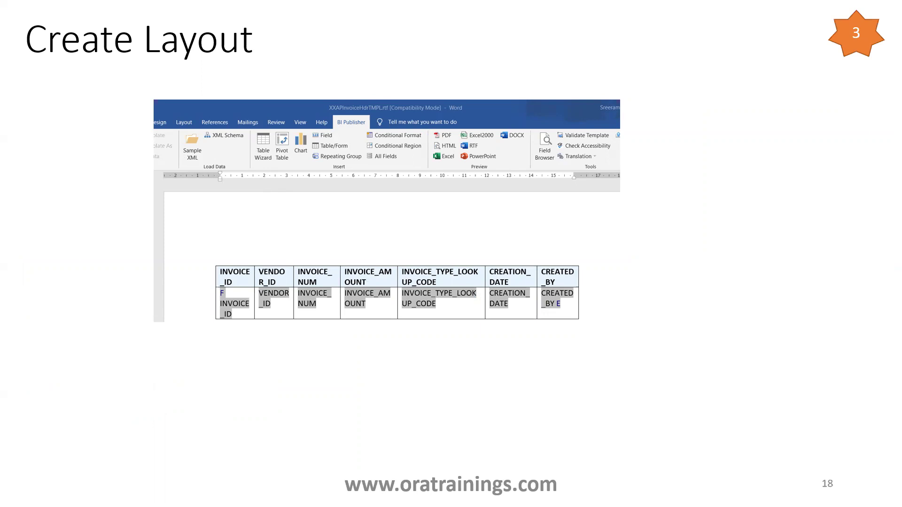
key(Right)
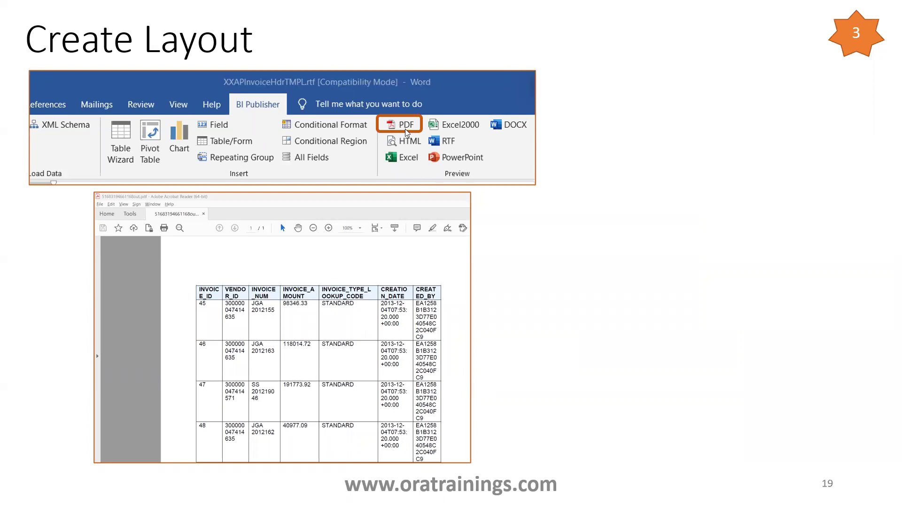
key(Right)
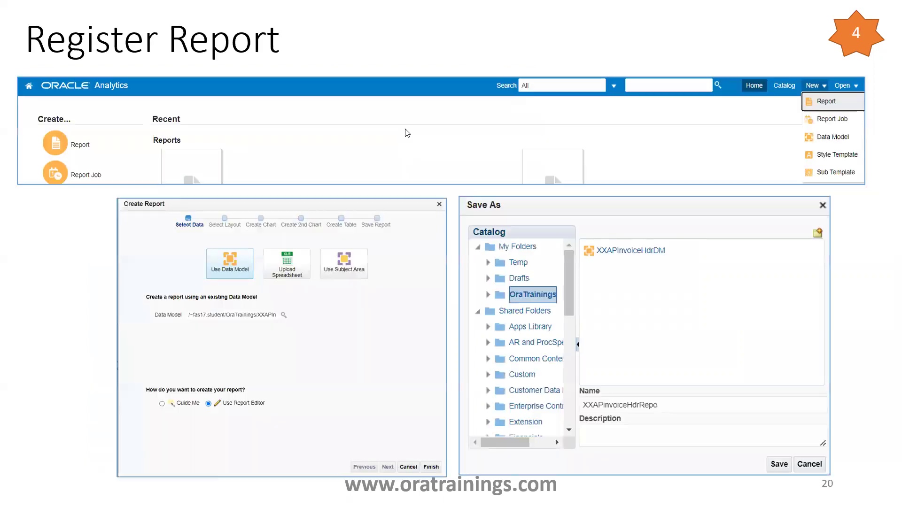
key(Left)
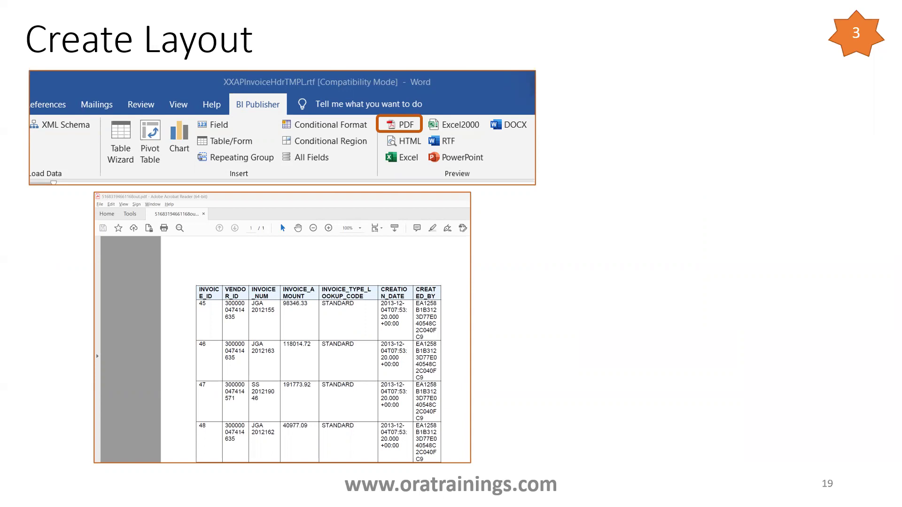
key(Right)
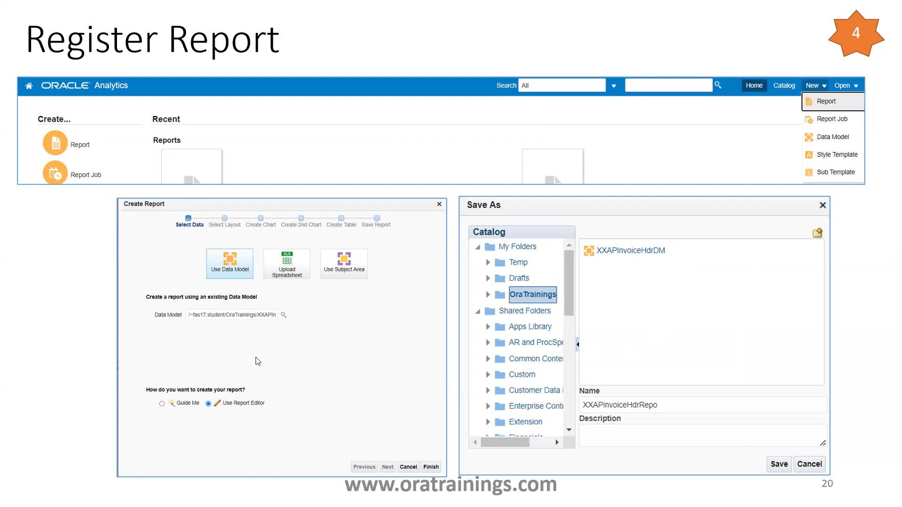
click(210, 412)
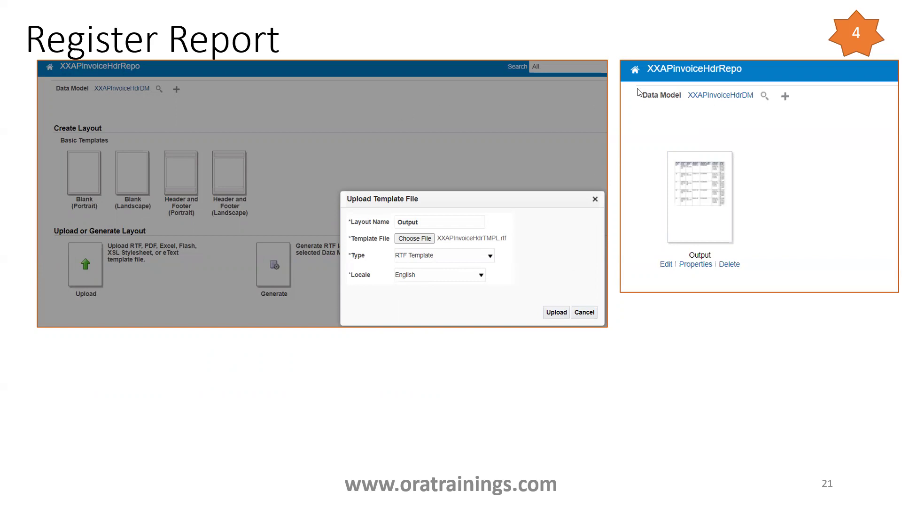
key(Right)
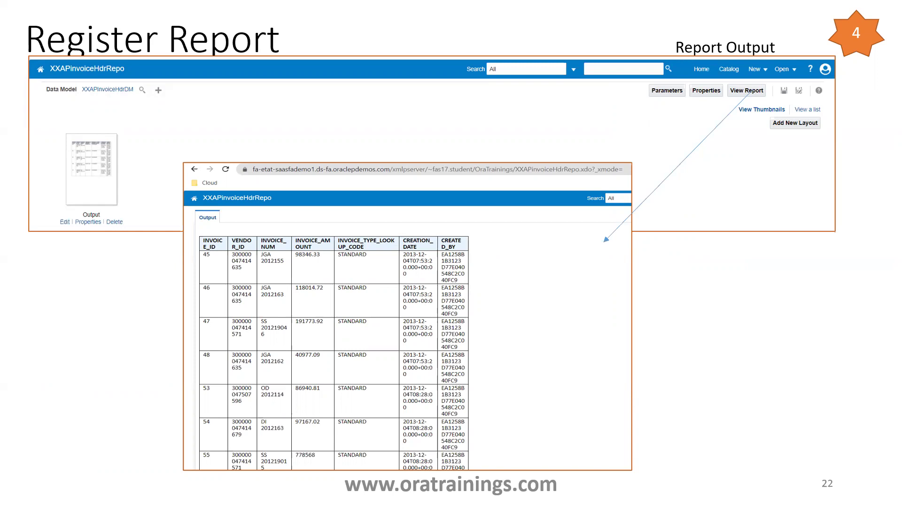
click(404, 399)
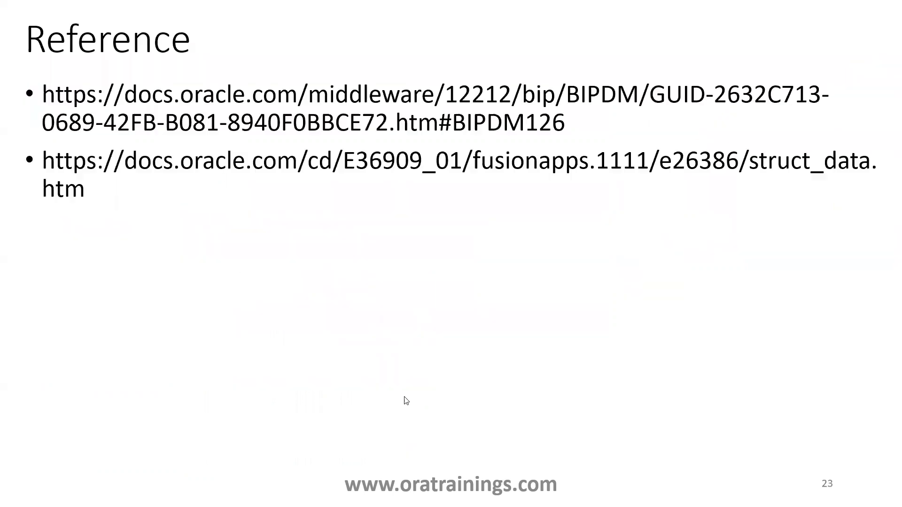
- End the slide show and close the Reports and Analytics tab in Chrome
key(Escape)
click(451, 493)
click(477, 494)
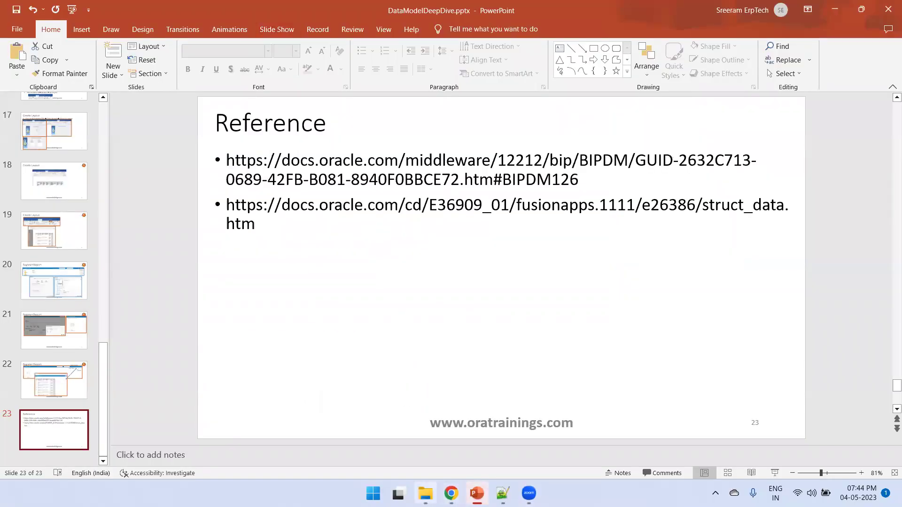
click(451, 493)
click(109, 5)
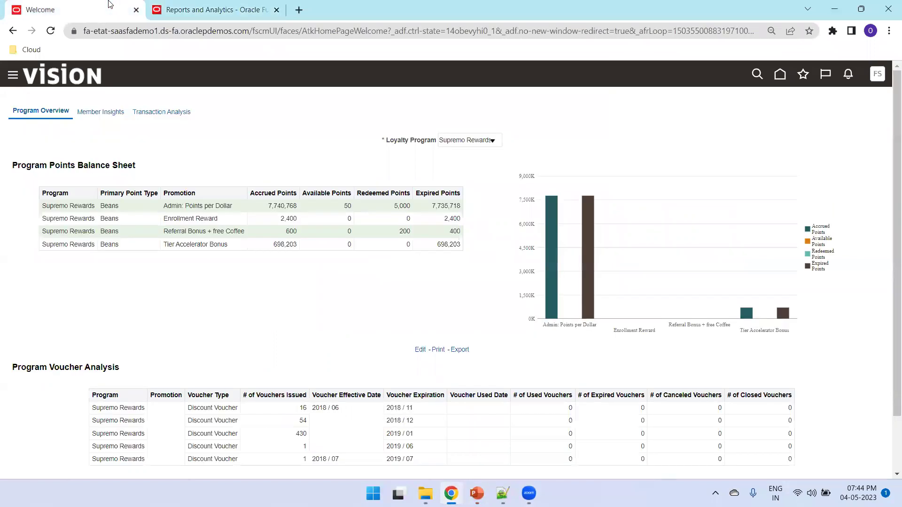
click(276, 10)
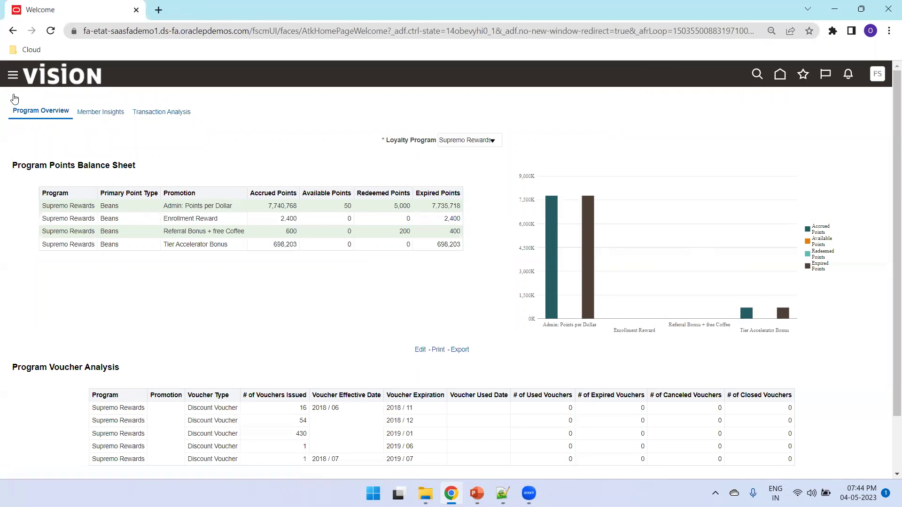
- Open Oracle Analytics Publisher in a new tab using the instance's base URL plus xmlpserver, and show the items available for creation
drag(248, 31, 70, 16)
key(ctrl+c)
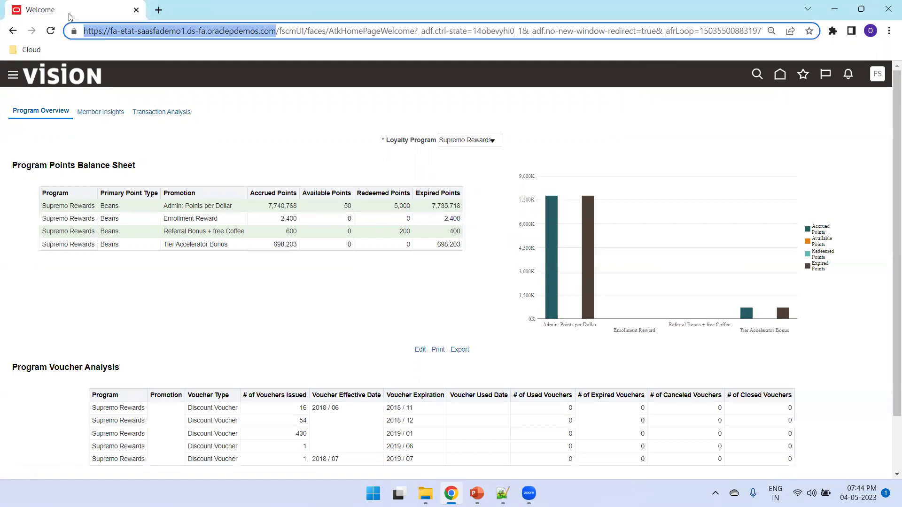
key(ctrl+t)
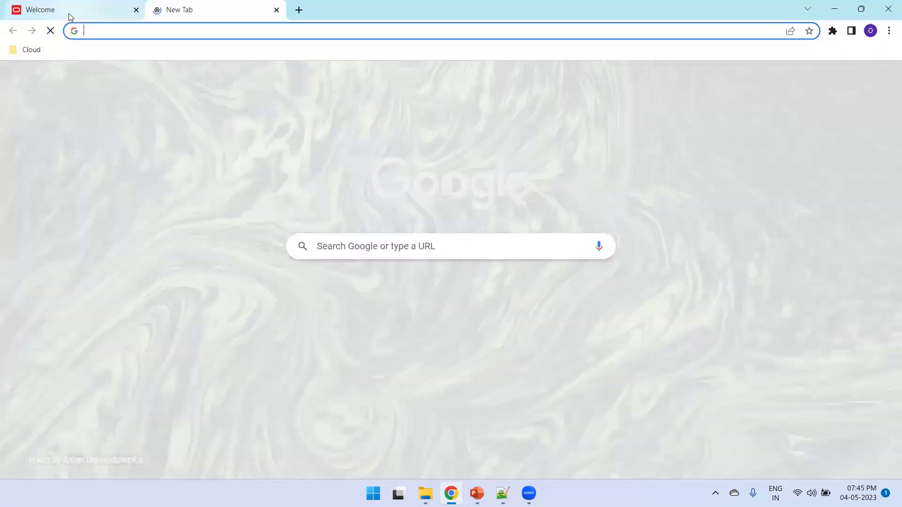
key(ctrl+v)
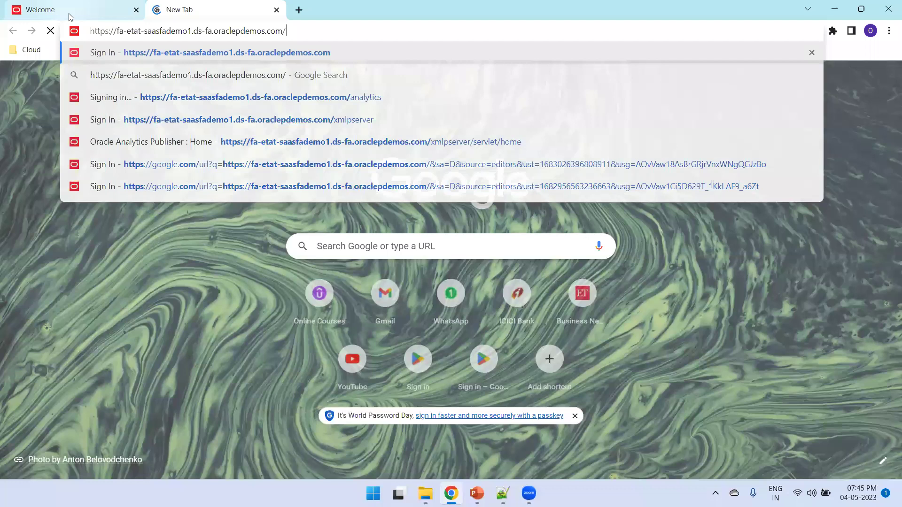
text(xmlpserver)
key(Return)
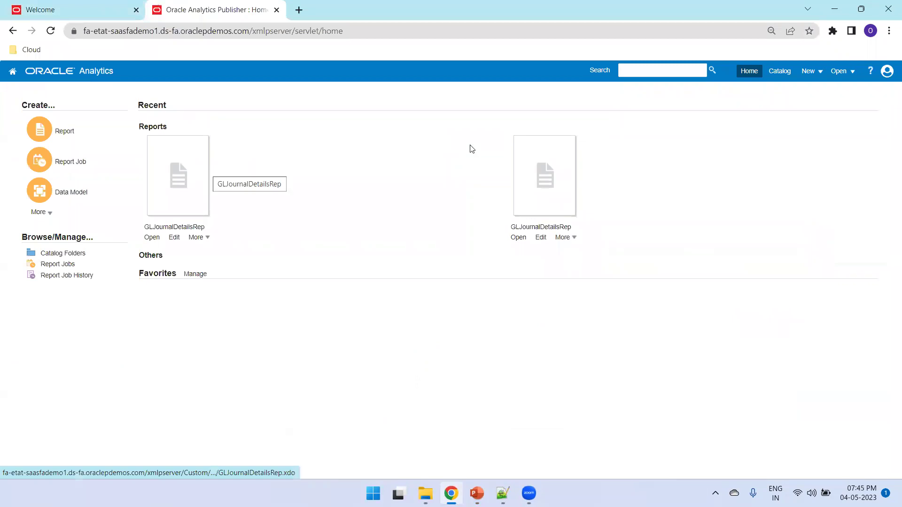
click(810, 71)
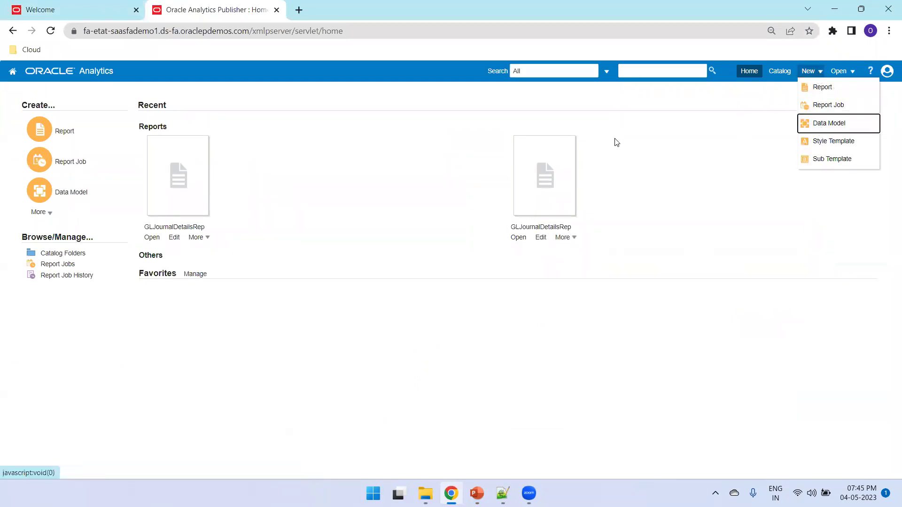
- Open docs.oracle.com in a new tab and go to the APIs & Schema page of the Financials documentation
click(298, 10)
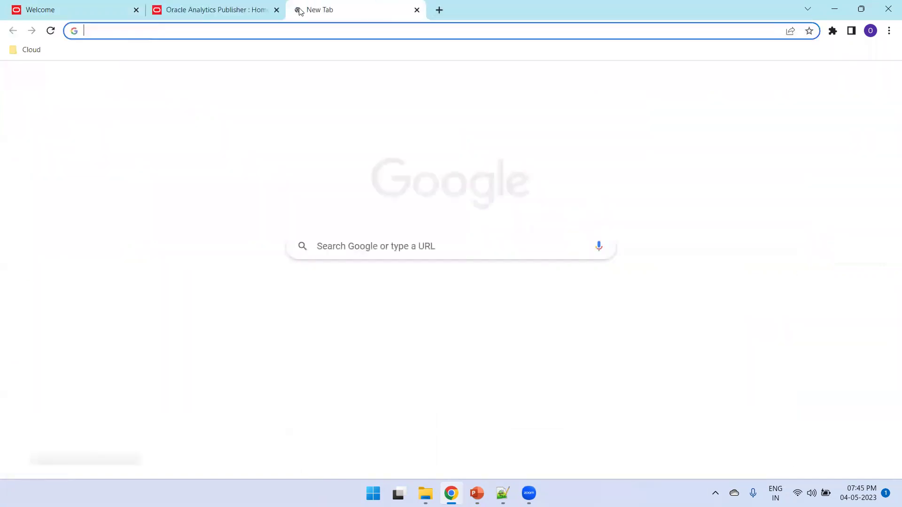
text(do)
key(Return)
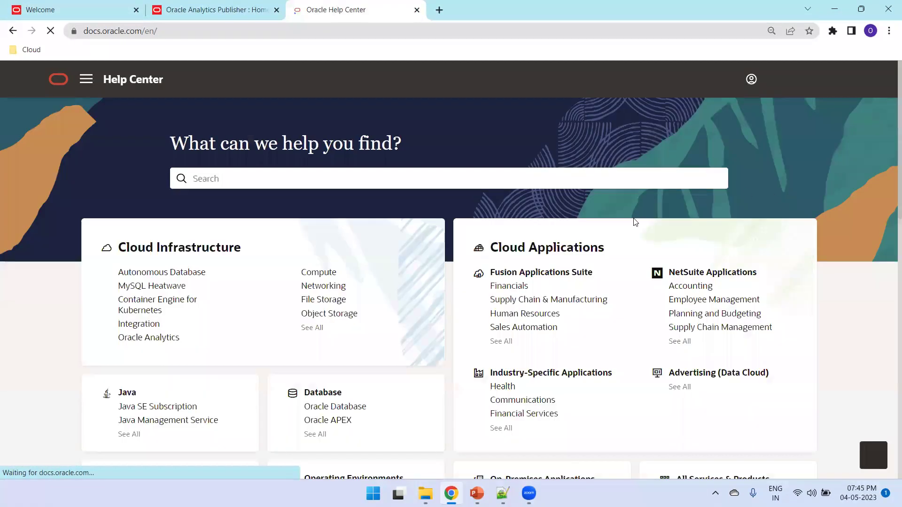
click(510, 287)
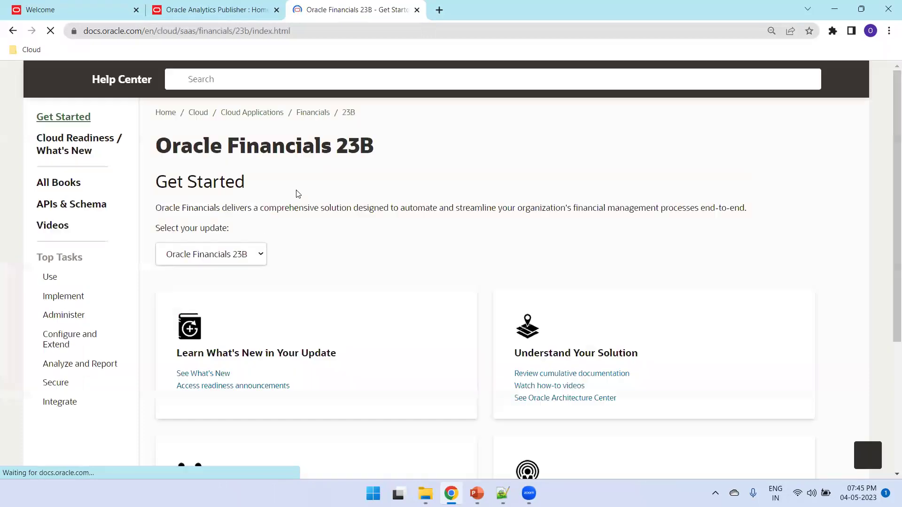
click(94, 203)
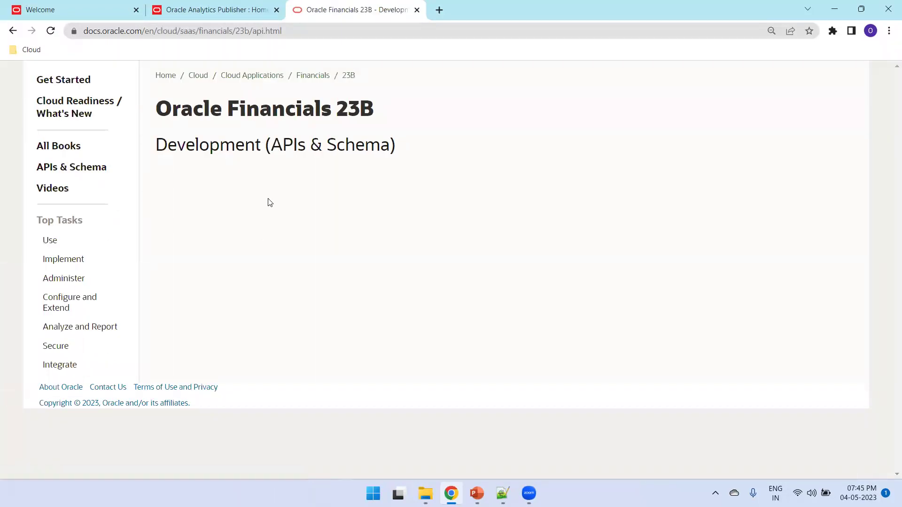
- Limit the Financials development documentation to Schema and open the HTML version of Tables and Views for Financials
click(192, 215)
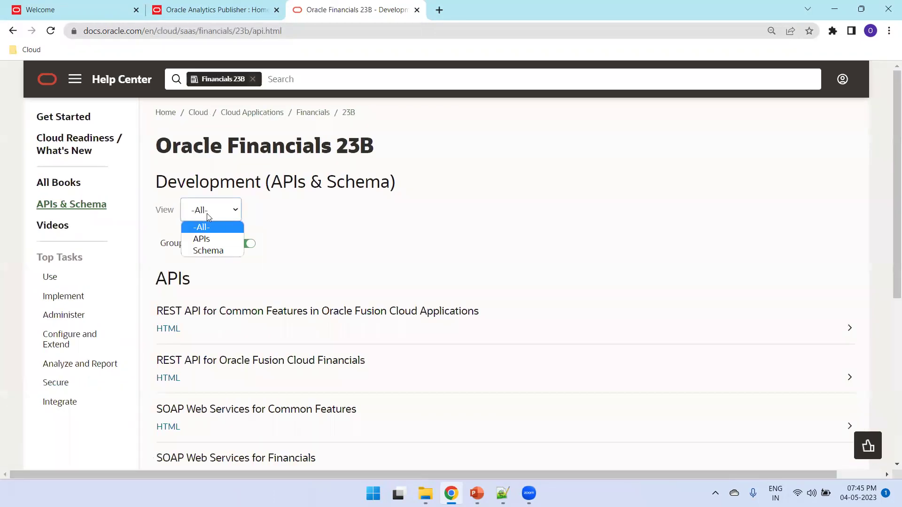
click(210, 250)
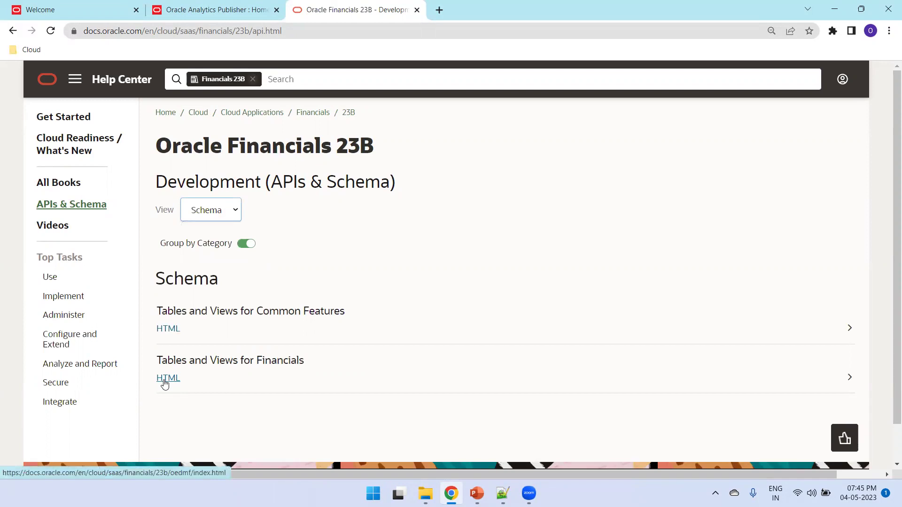
click(164, 381)
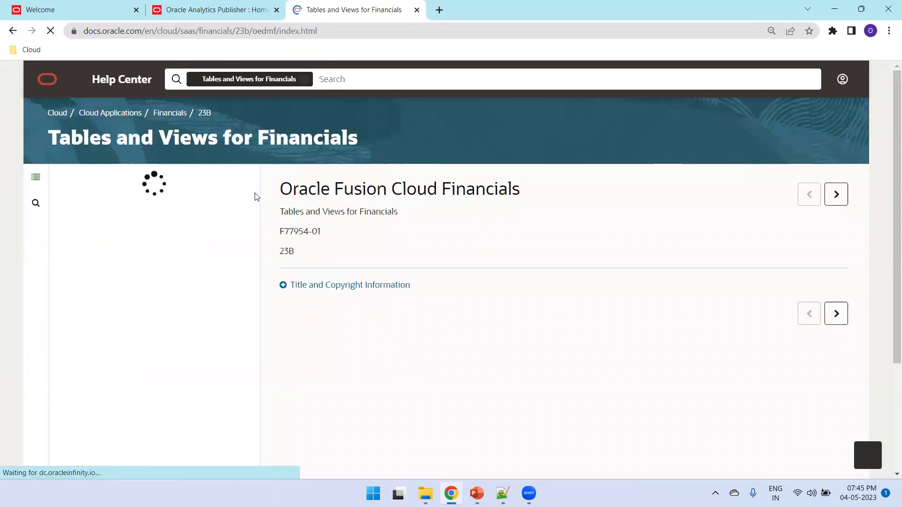
- Expand the Tables list of the Payables chapter in the table of contents
drag(254, 214, 240, 404)
scroll(239, 404, down, 8)
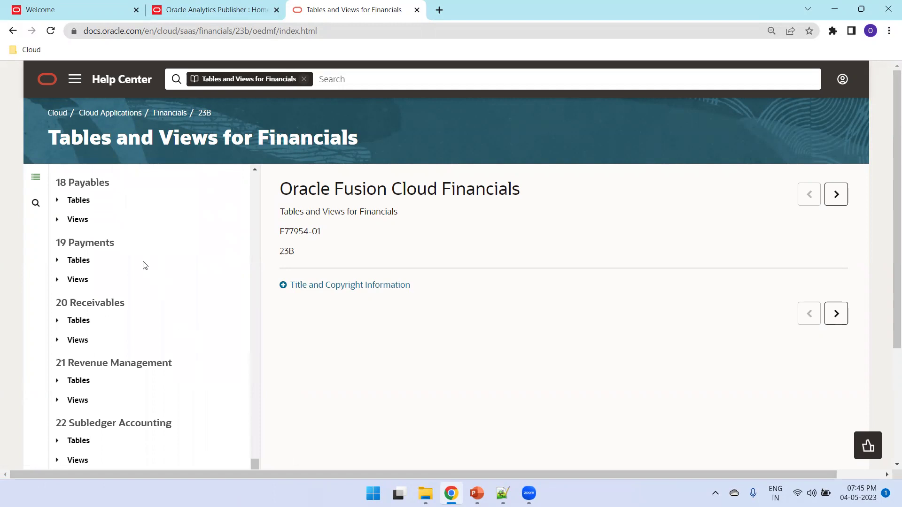
click(58, 200)
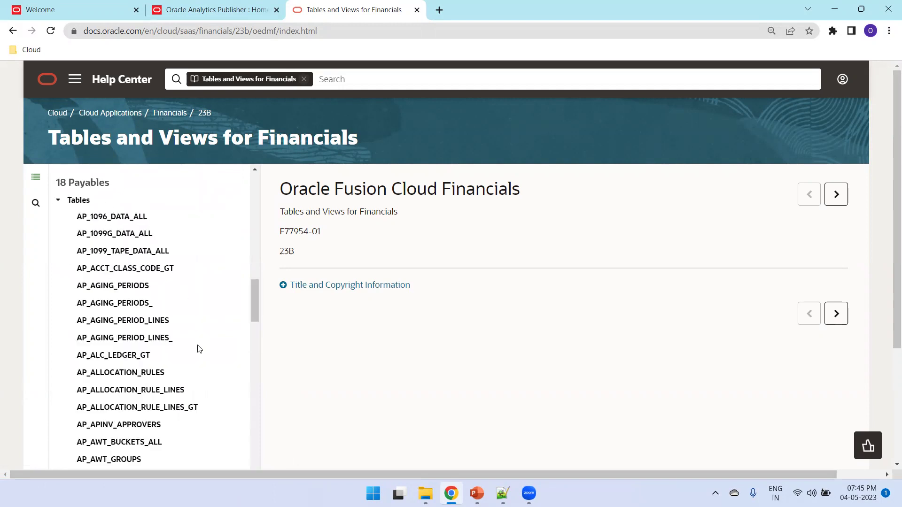
- Find invoices_all on the page, open the AP_INVOICES_ALL table reference, and review its primary key and columns
key(ctrl+f)
text(invoices_a)
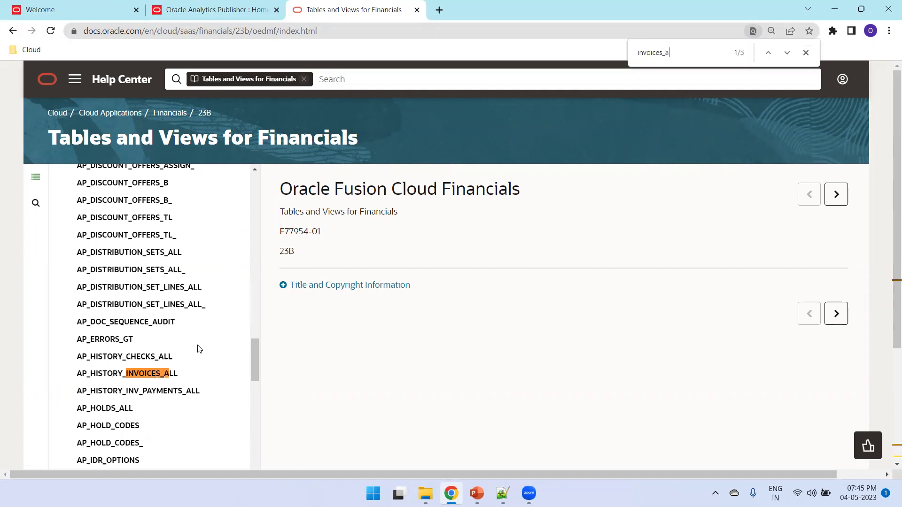
text(ll)
key(Return)
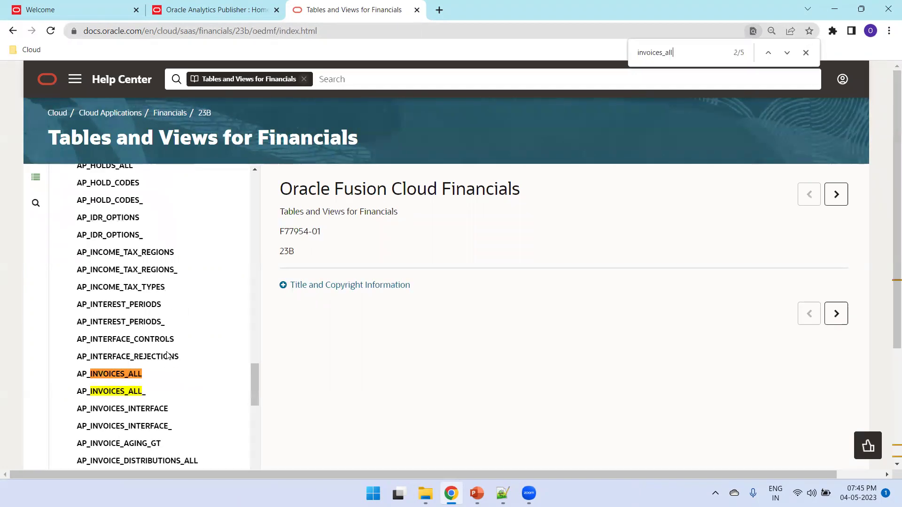
click(116, 374)
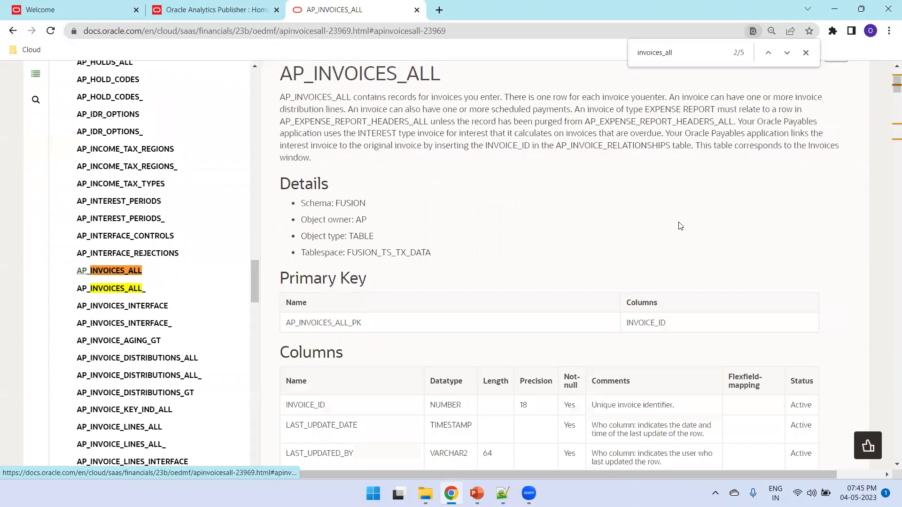
scroll(643, 212, down, 10)
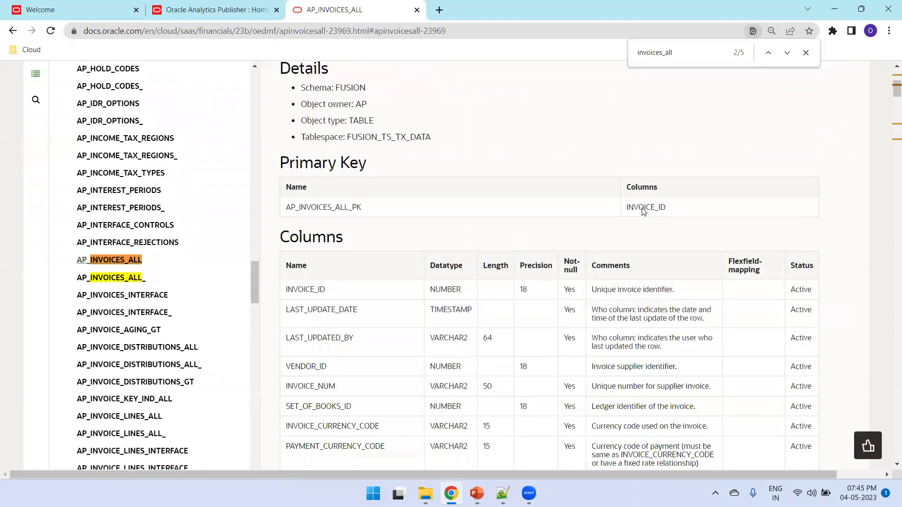
scroll(643, 203, down, 7)
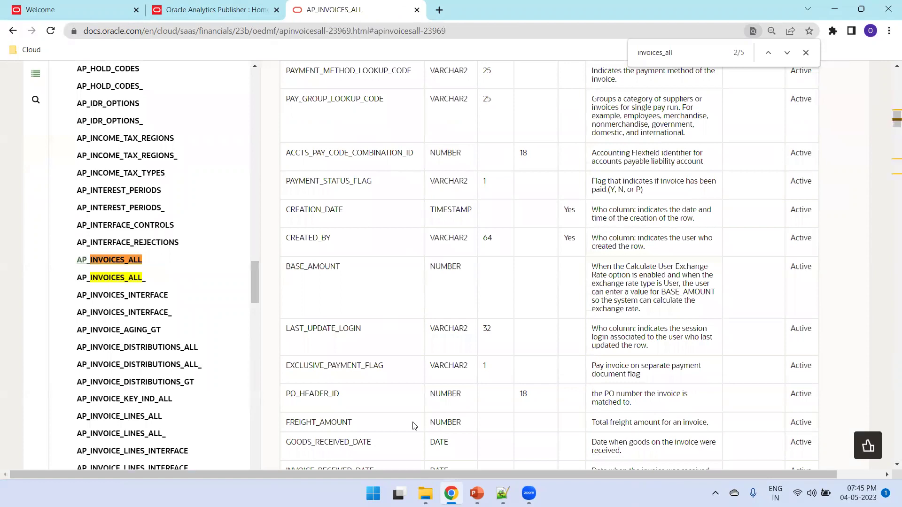
- Copy the SELECT query on AP_INVOICES_ALL from DataModelNotes.txt in Notepad++ and return to the Oracle Analytics Publisher tab in Chrome
click(502, 493)
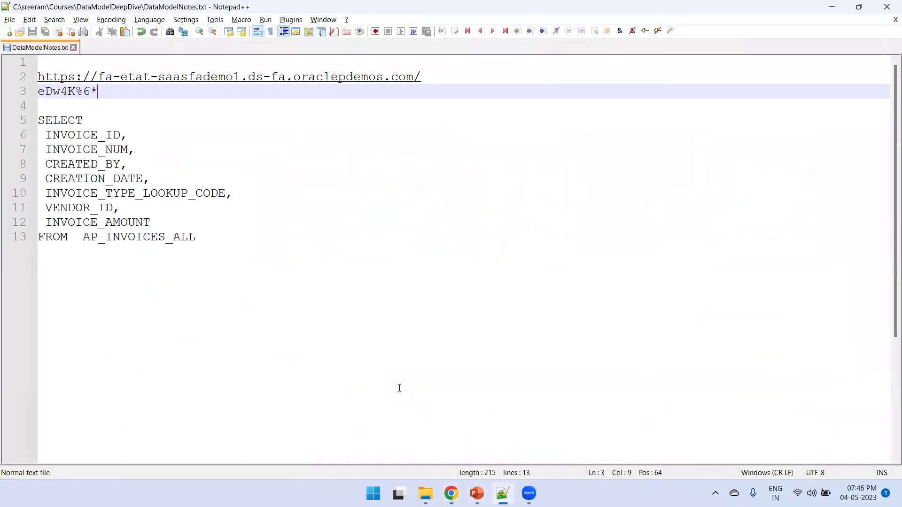
scroll(390, 388, up, 2)
drag(267, 279, 29, 137)
key(ctrl+c)
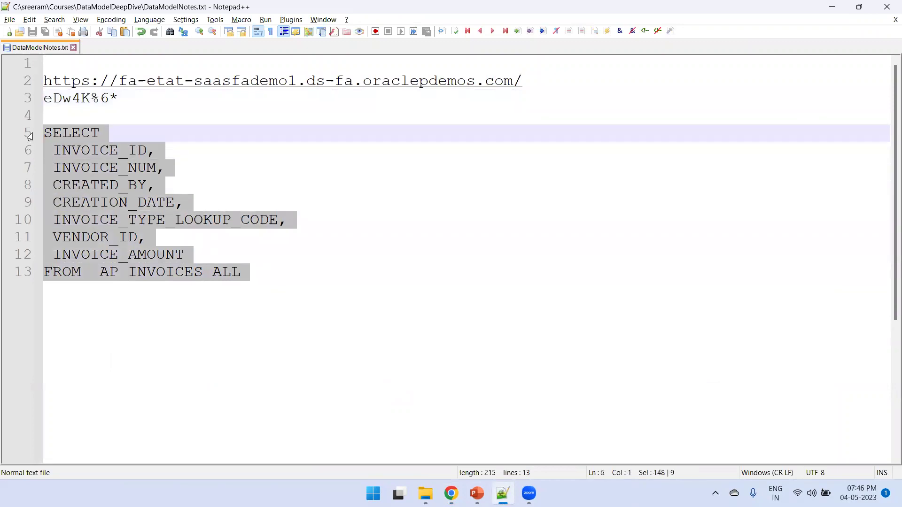
key(alt+Tab)
click(216, 9)
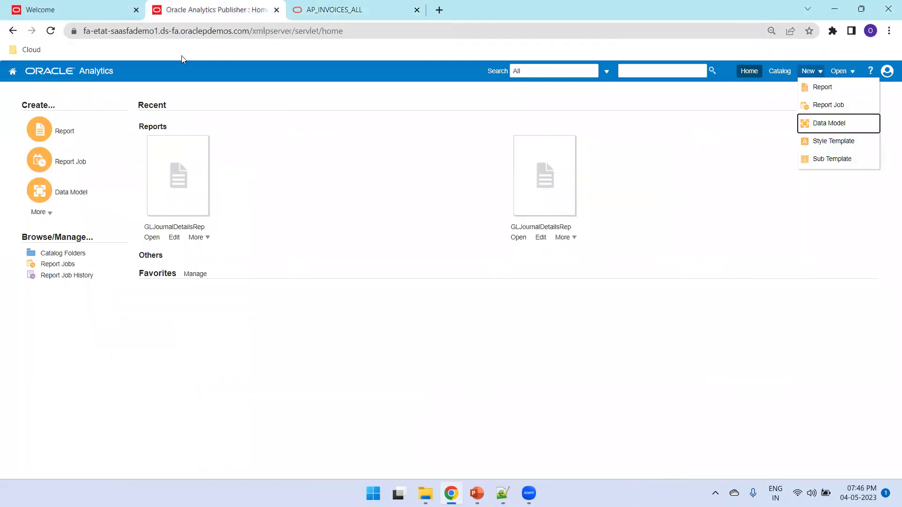
- Create a new data model, add a SQL Query data set, and paste the copied AP_INVOICES_ALL query into it
click(837, 125)
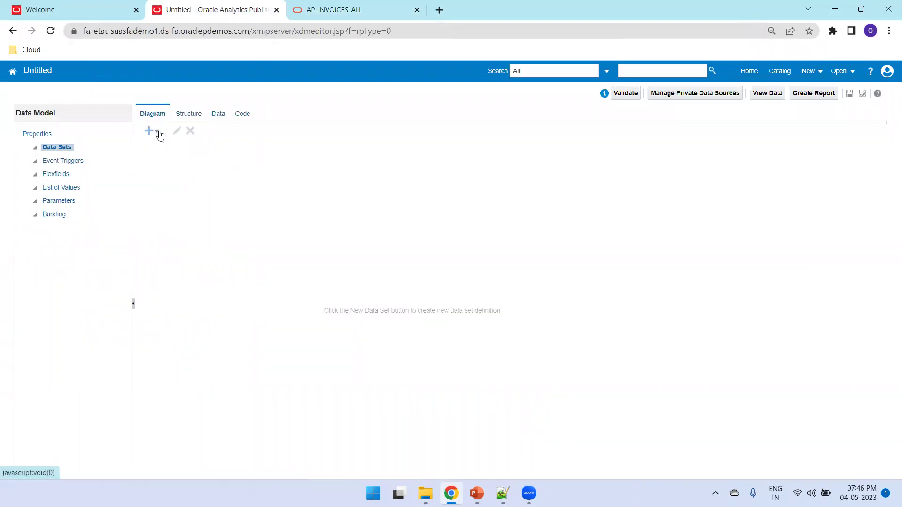
click(155, 132)
click(173, 143)
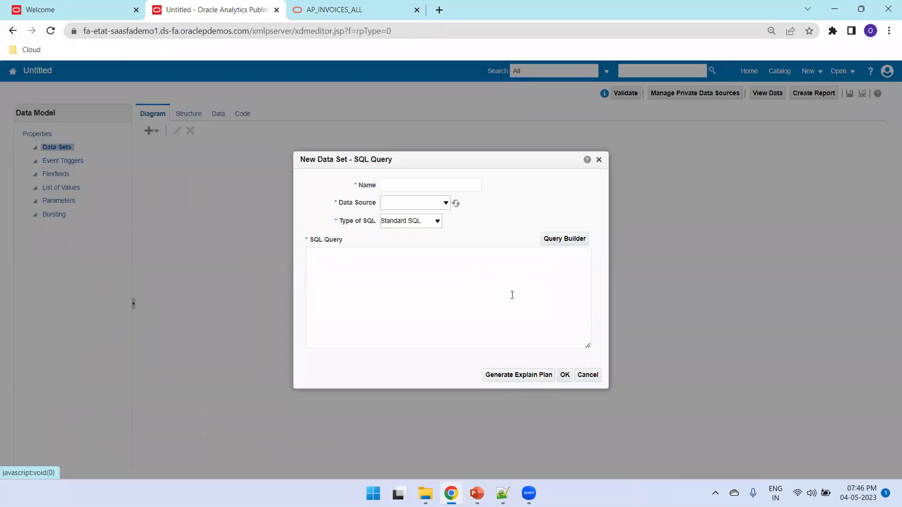
click(502, 302)
key(ctrl+v)
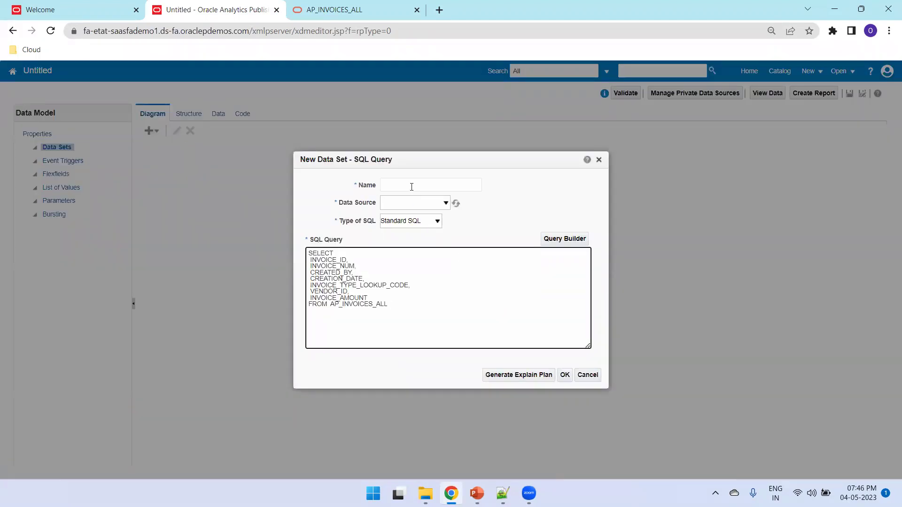
- Name the data set AP_INV_HDR_Q, set its data source to ApplicationDB_FSCM, and confirm the data set
click(411, 186)
text(AP)
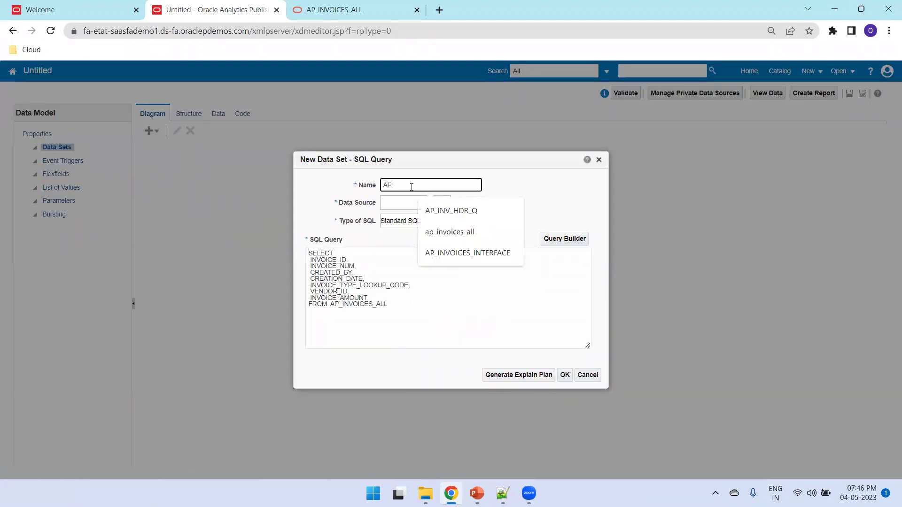
text(_INV_HDR_Q)
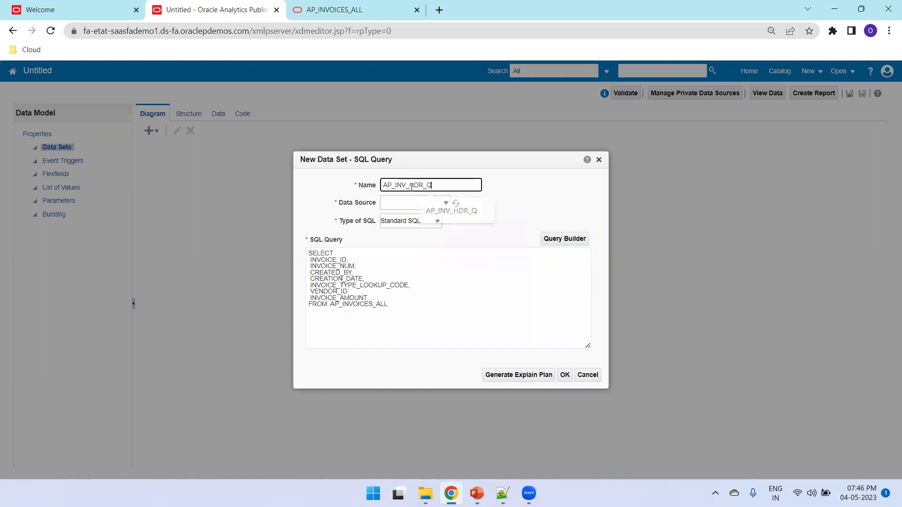
key(Tab)
key(Down)
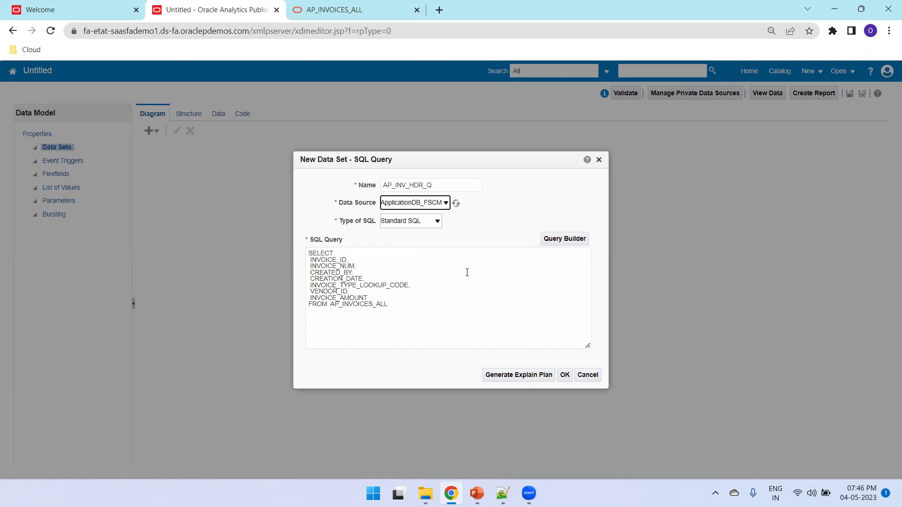
click(565, 376)
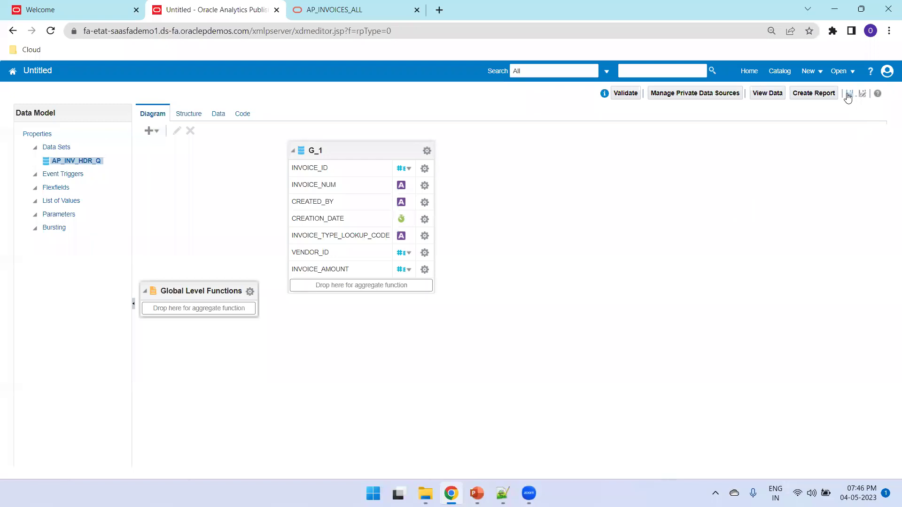
- Save the data model as XXAPINVHdrDM in a new folder named Trainings under My Folders
click(849, 94)
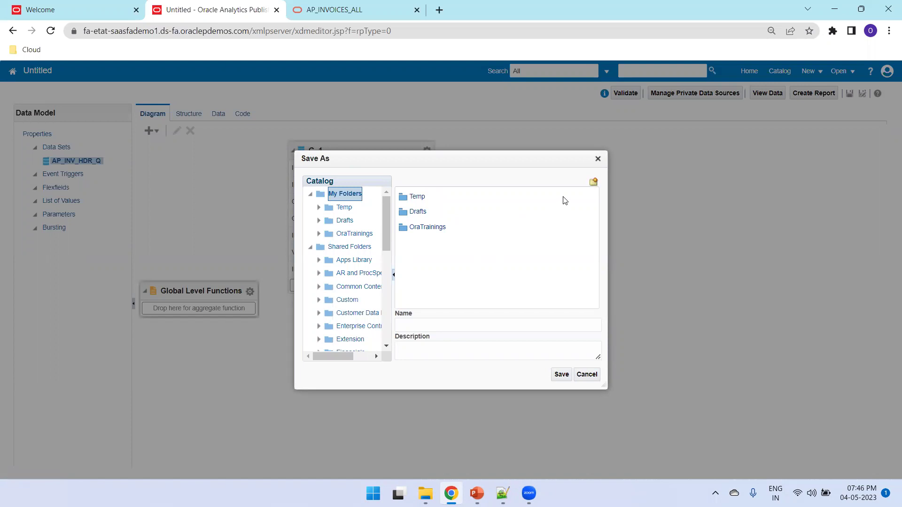
click(594, 182)
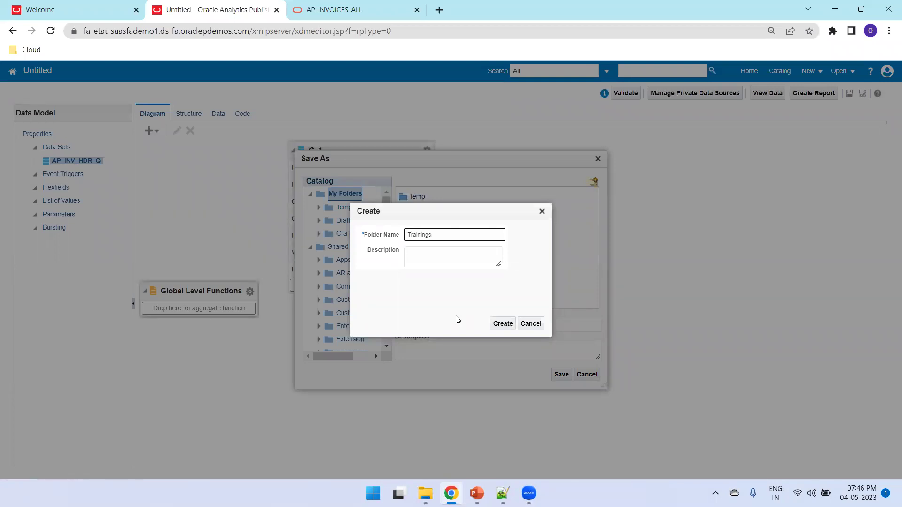
click(502, 322)
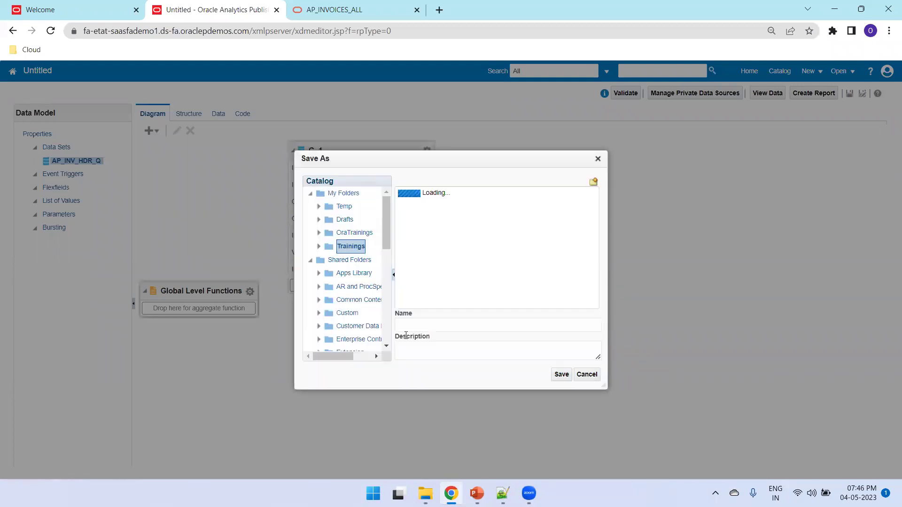
click(445, 320)
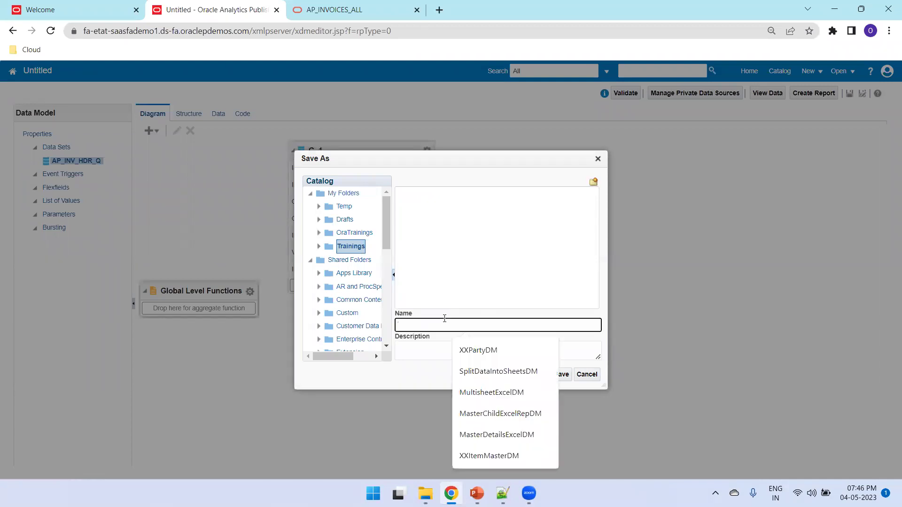
text(XXAPINVHDR)
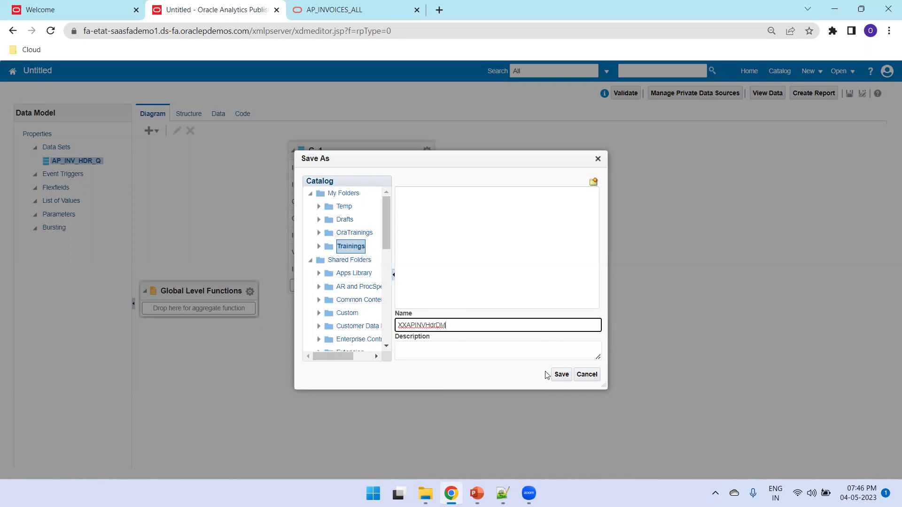
click(562, 374)
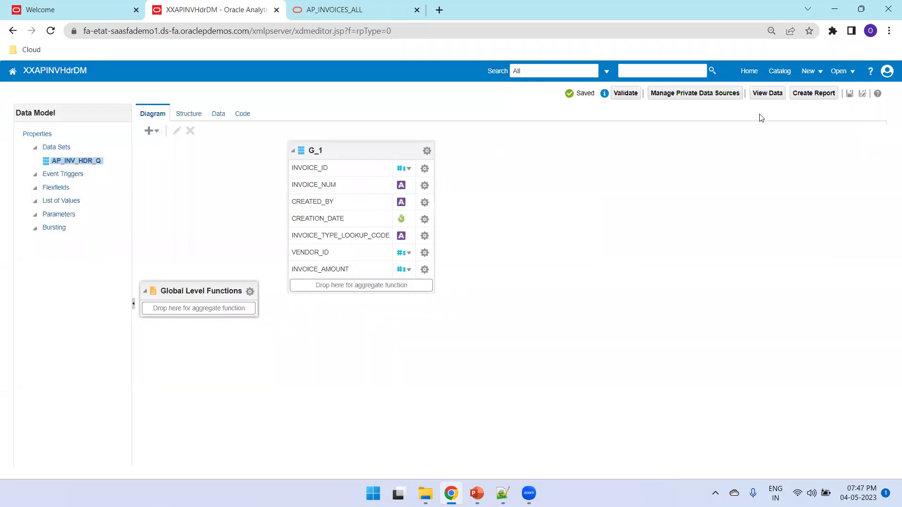
- Review the data model's structure, checking the XML tag name of the AP_INV_HDR_Q group
click(189, 114)
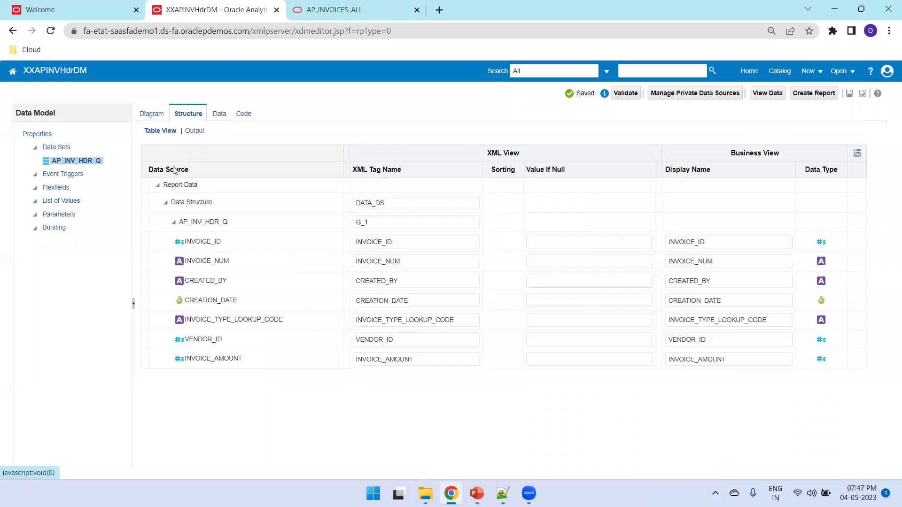
double_click(200, 224)
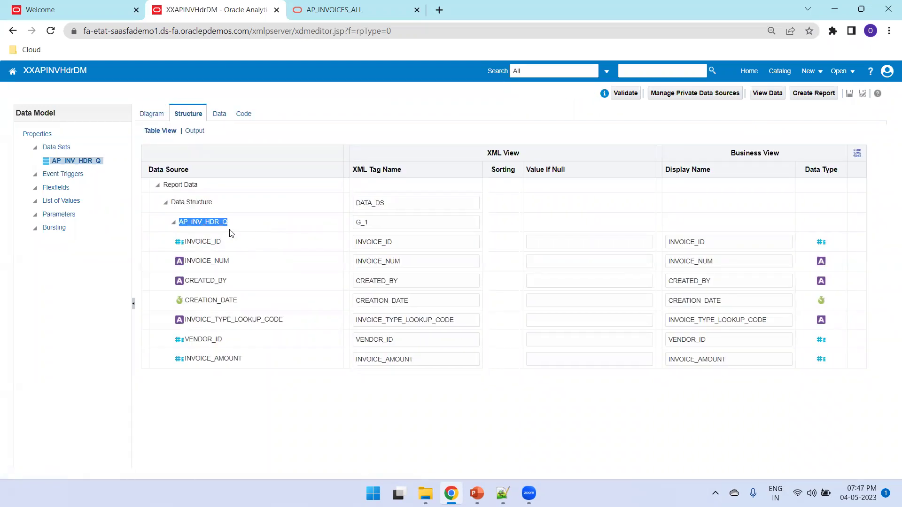
click(409, 223)
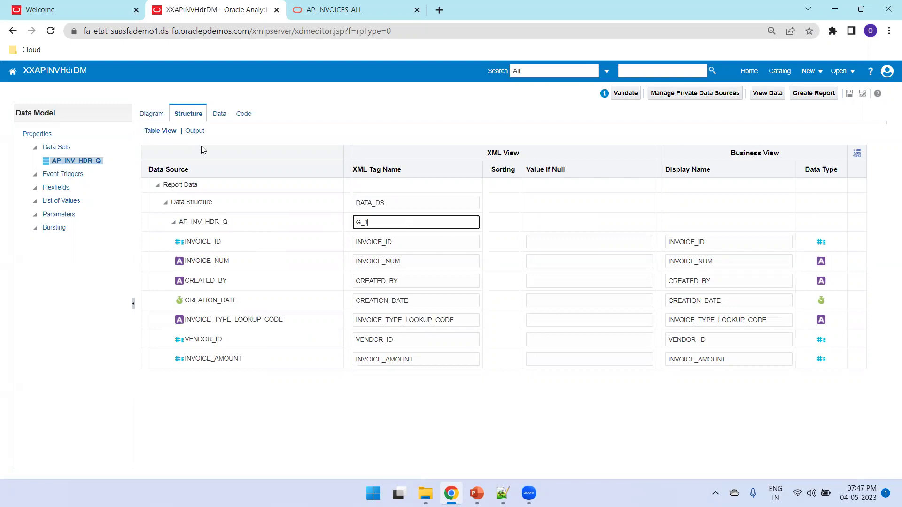
- Set the group name and display name of group G_1 in the diagram to G_AP_HDR and save the data model
click(150, 113)
click(328, 149)
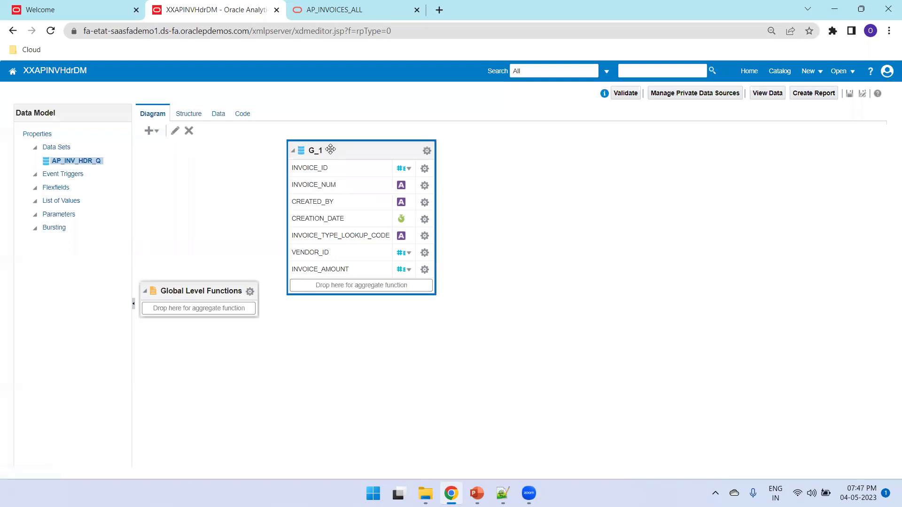
click(428, 152)
click(449, 320)
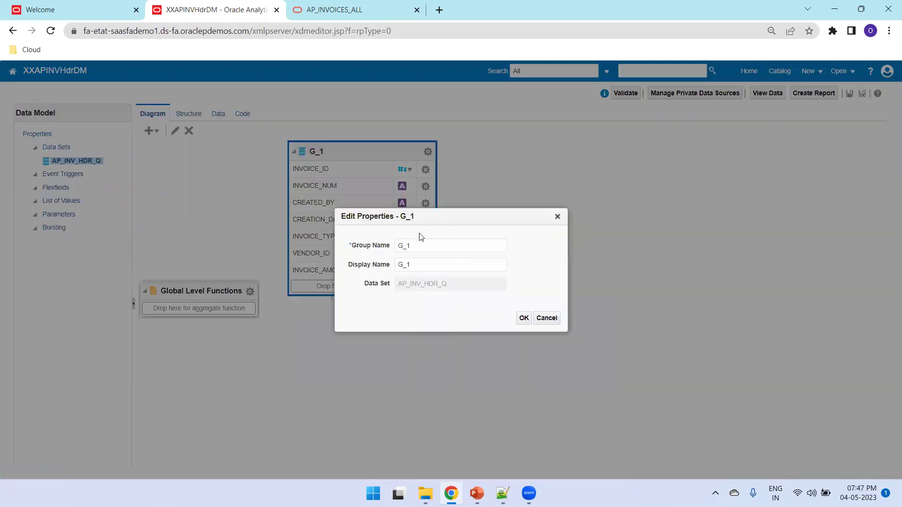
click(443, 242)
key(ctrl+a)
text(G_)
key(ctrl+a)
key(ctrl+c)
key(Tab)
key(ctrl+v)
click(524, 318)
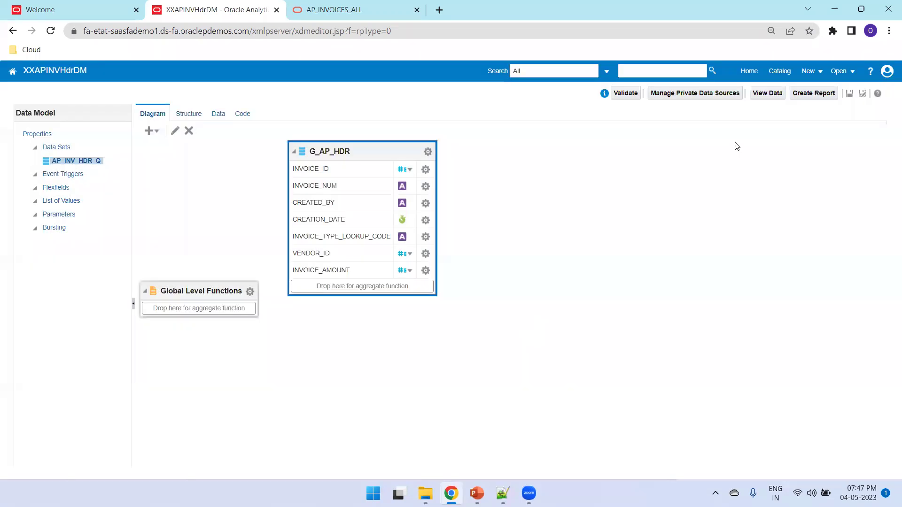
click(851, 94)
- View the data model's query output, first as a tree and then as a table
click(218, 114)
click(202, 138)
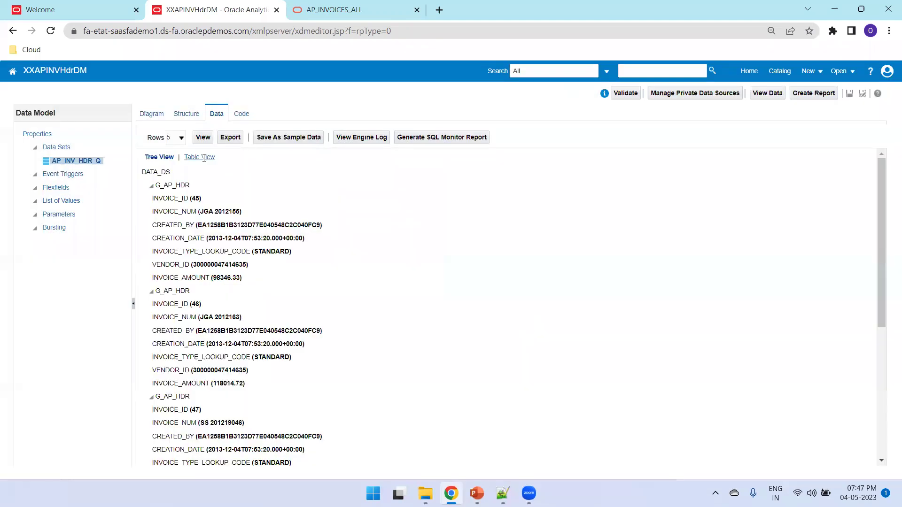
click(203, 158)
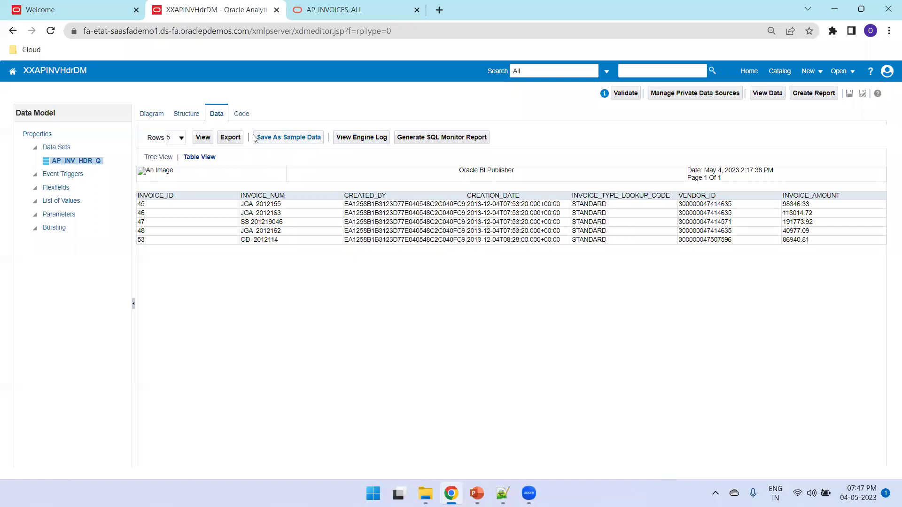
- Export the data as XML and show the downloaded XXAPINVHdrDM.xml in its folder
click(226, 138)
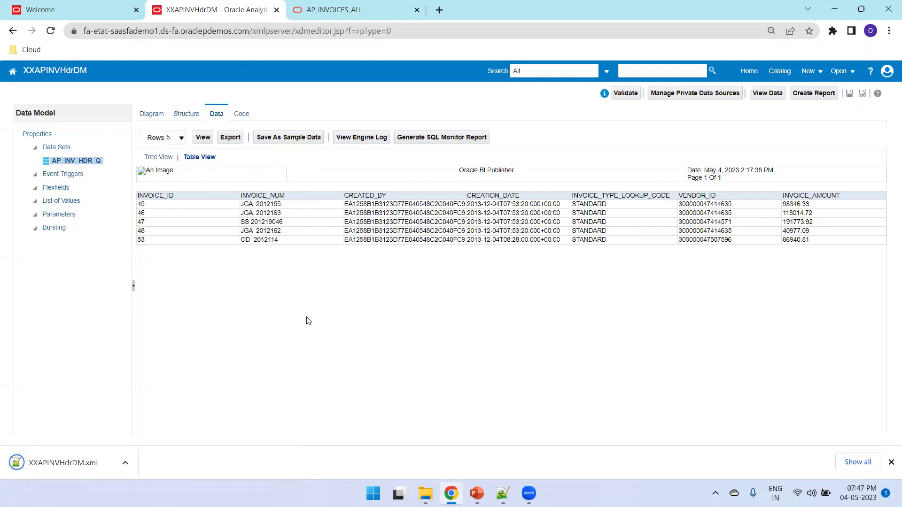
key(ctrl+j)
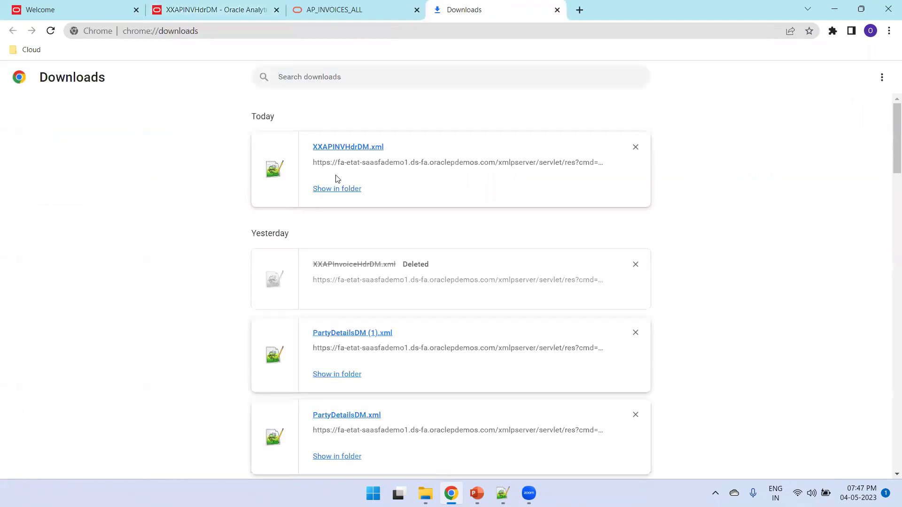
click(336, 188)
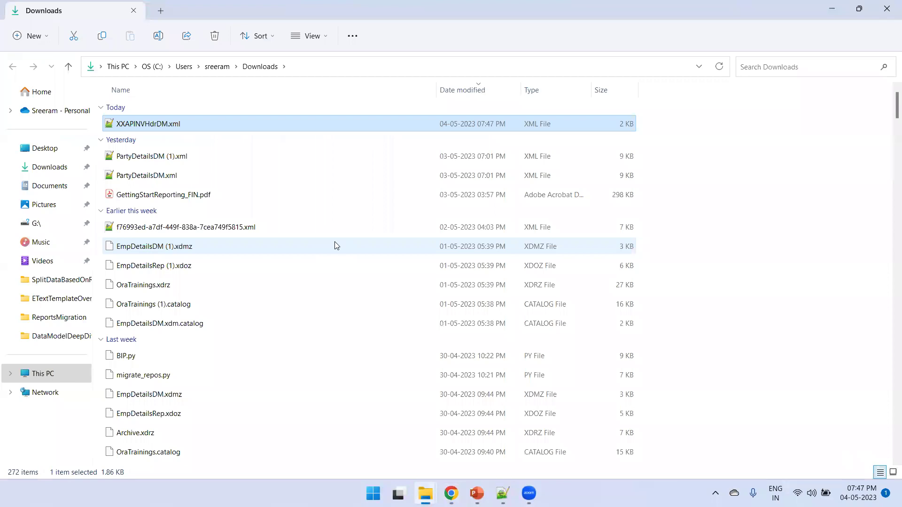
- Create a Trainings folder inside DataModelDeepDive and move the exported XXAPINVHdrDM.xml from Downloads into it
mouse_move(425, 494)
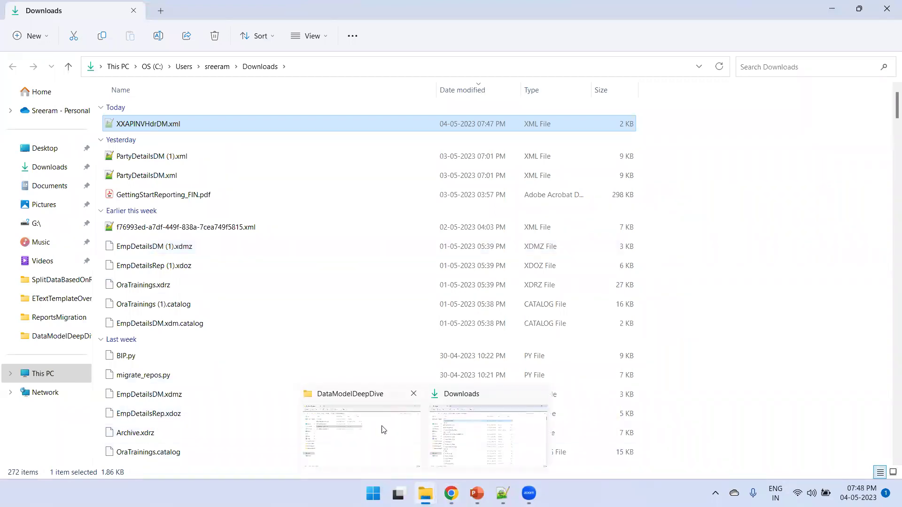
click(383, 429)
right_click(333, 334)
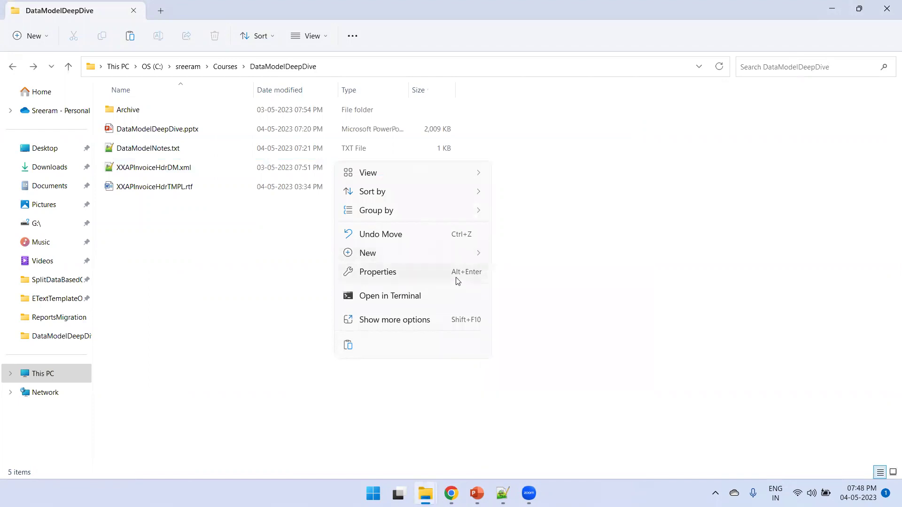
mouse_move(463, 254)
click(535, 256)
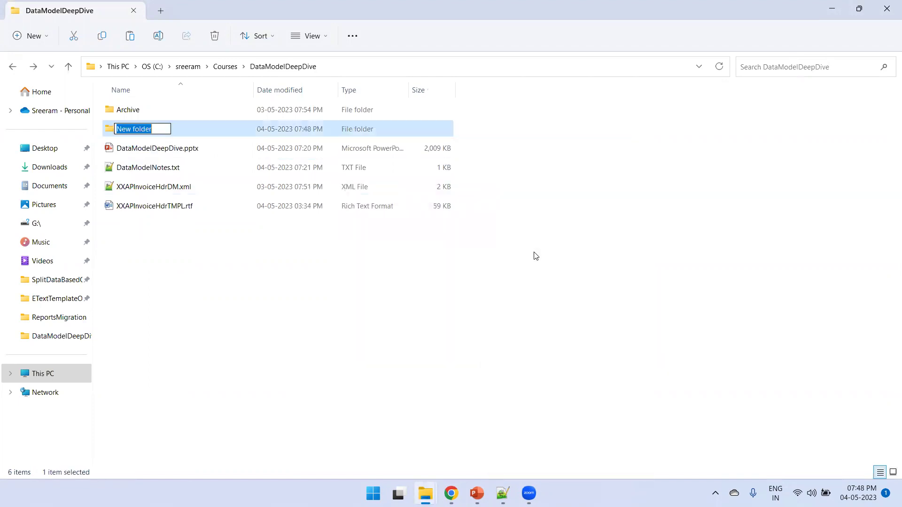
text(Trainings)
key(Return)
key(Return)
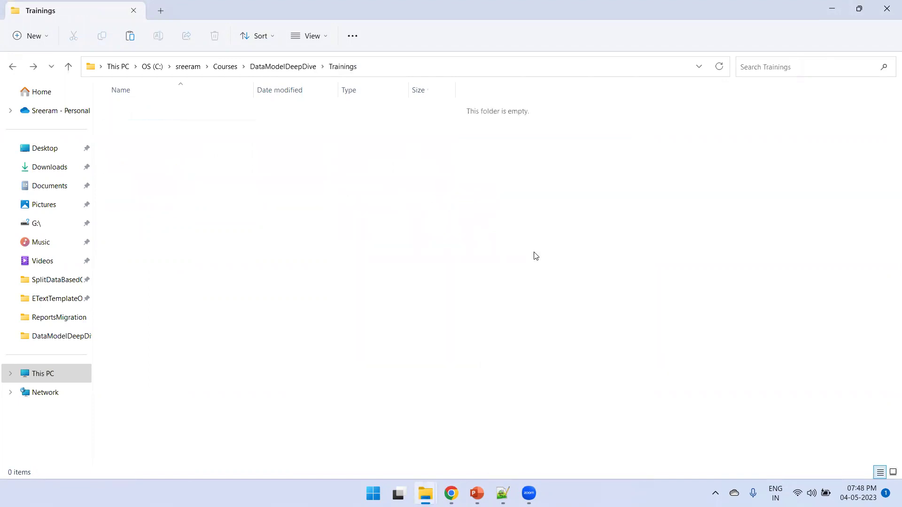
key(ctrl+v)
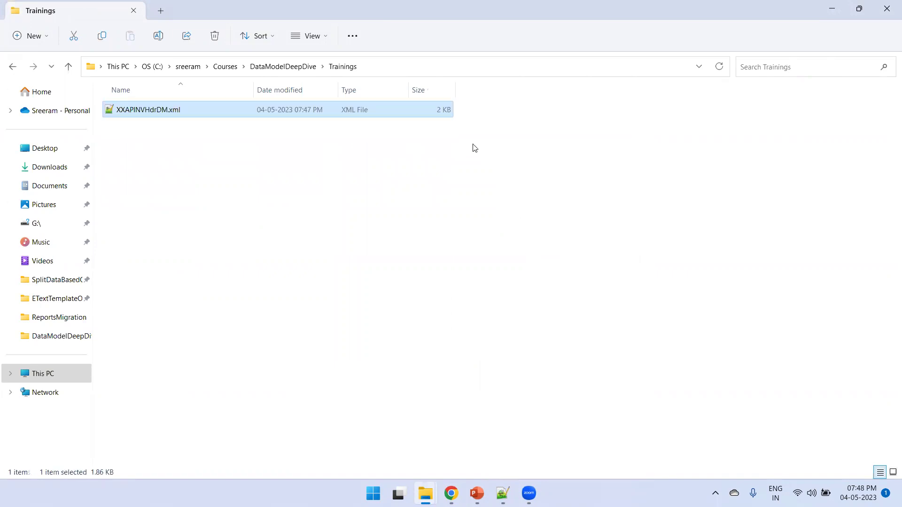
- Copy the path of the local Trainings folder, then launch Word with winword and create a blank document
click(410, 70)
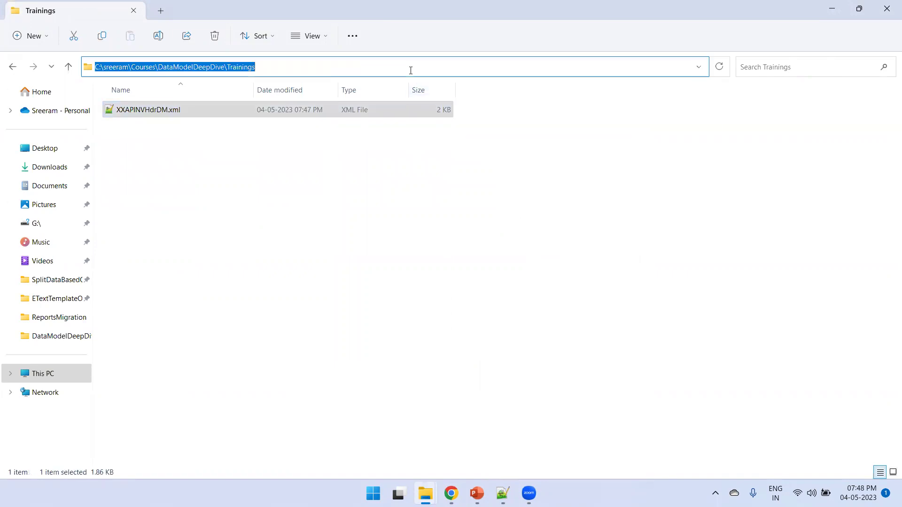
key(super+r)
text(winwor)
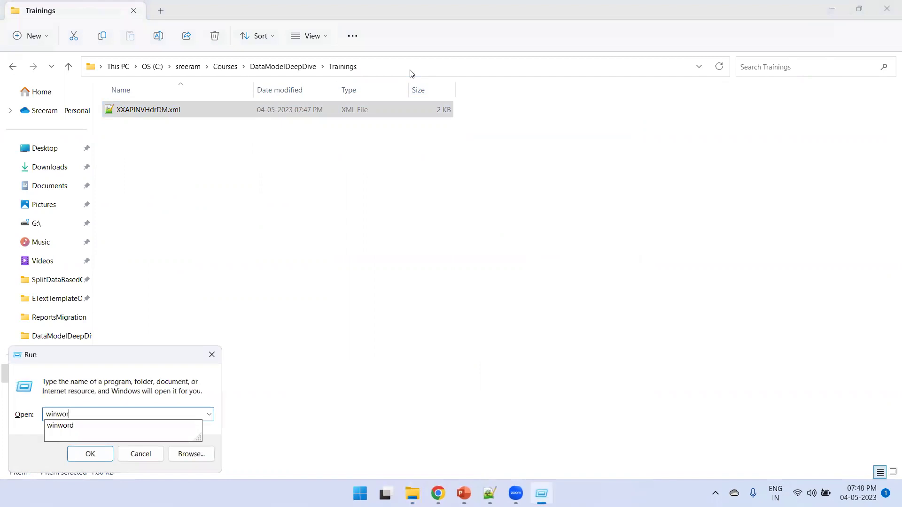
text(d)
key(Return)
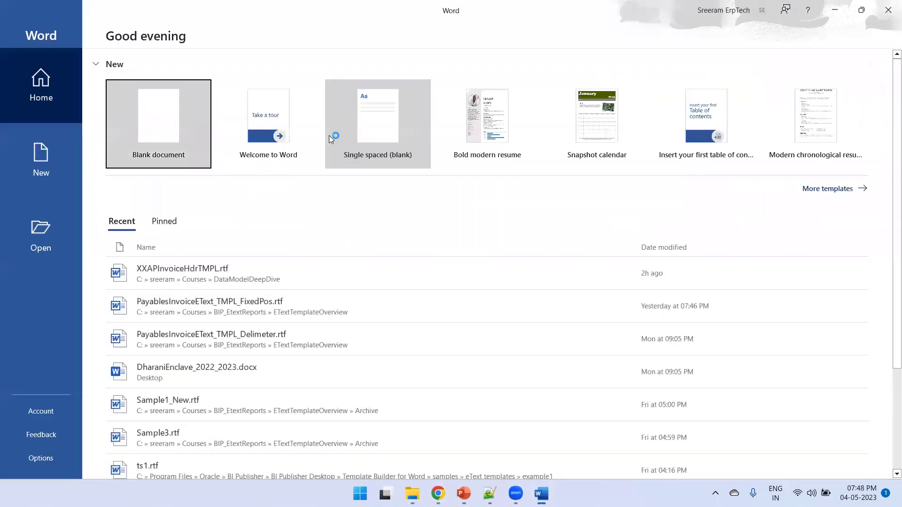
key(Return)
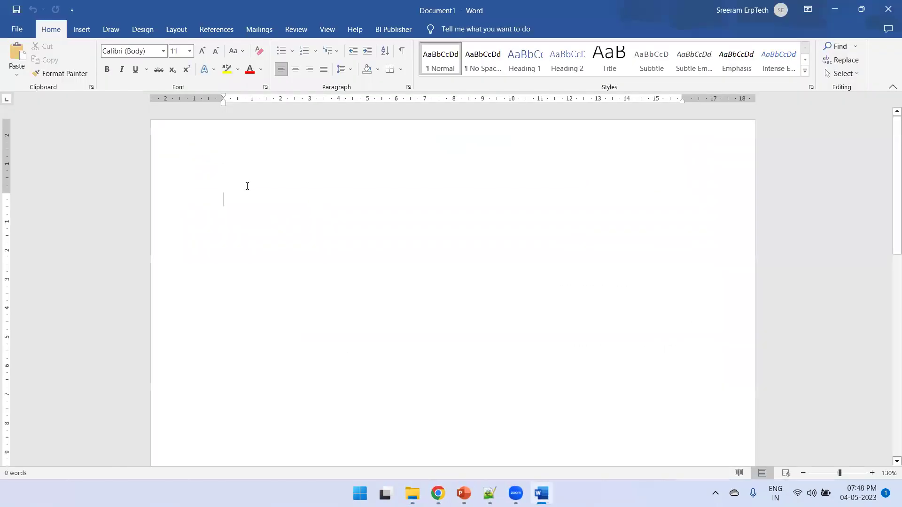
- Save the blank document in the Trainings folder as XXAPInvHdrTMPL.rtf in Rich Text Format
key(ctrl+s)
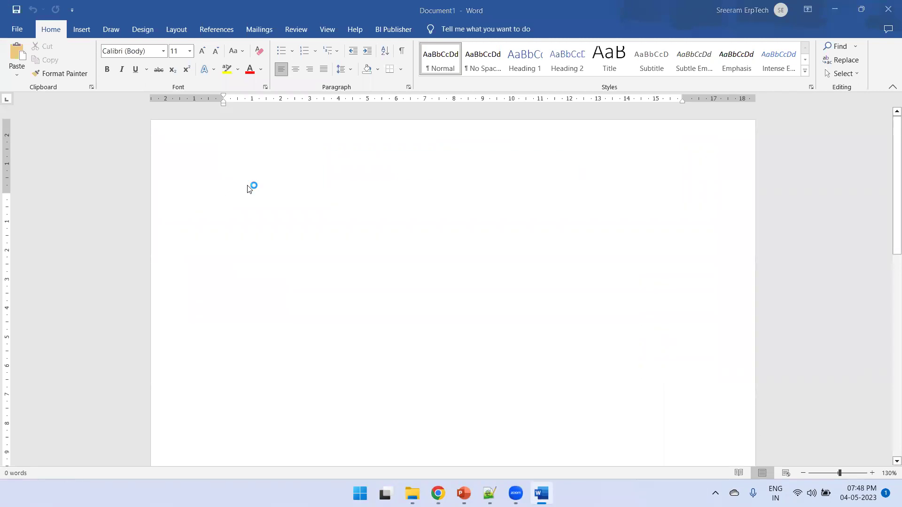
click(354, 310)
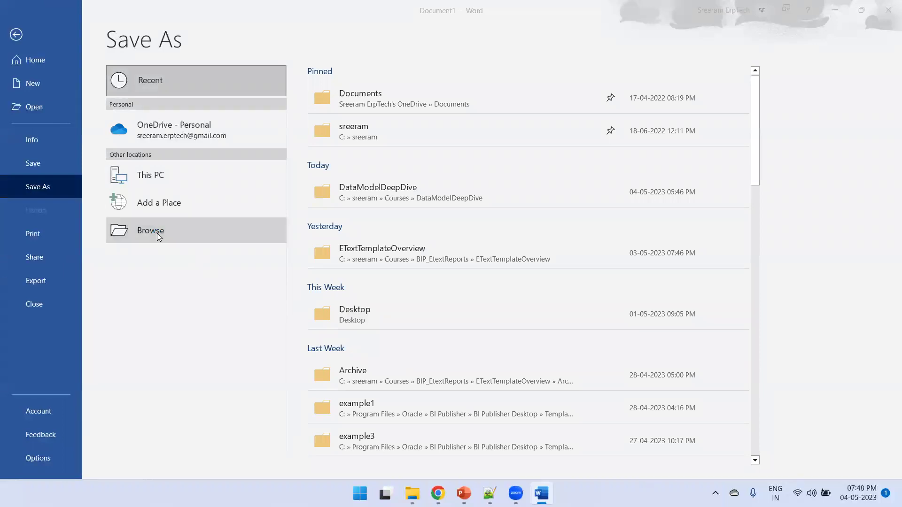
click(157, 233)
key(ctrl+v)
key(Return)
text(X)
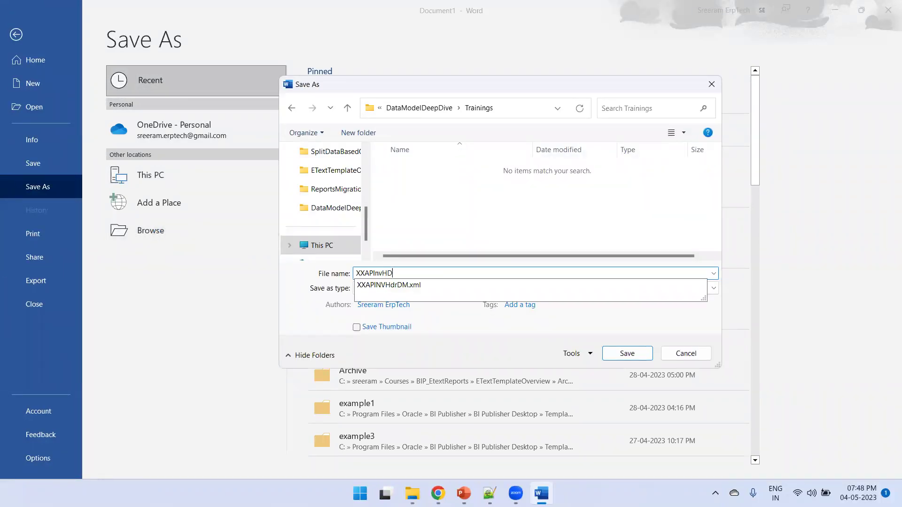
text(XAPInvHdrTMPL)
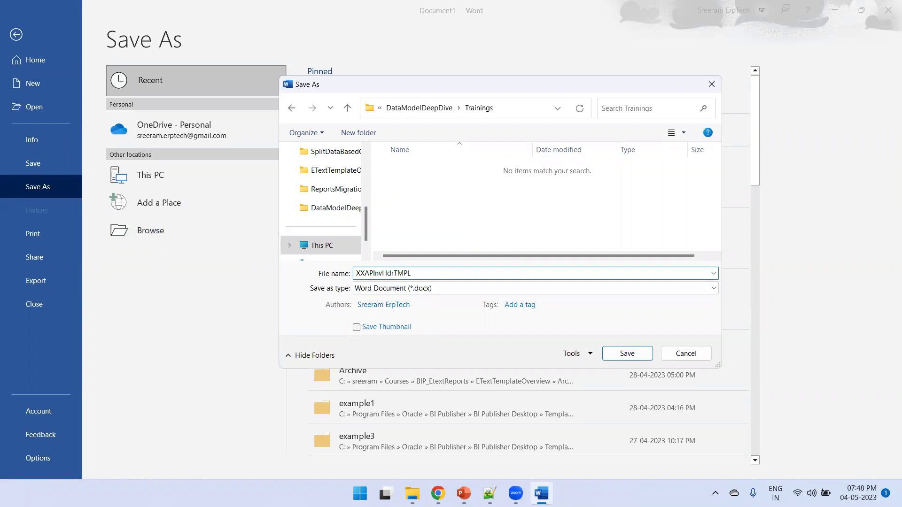
key(Tab)
key(r)
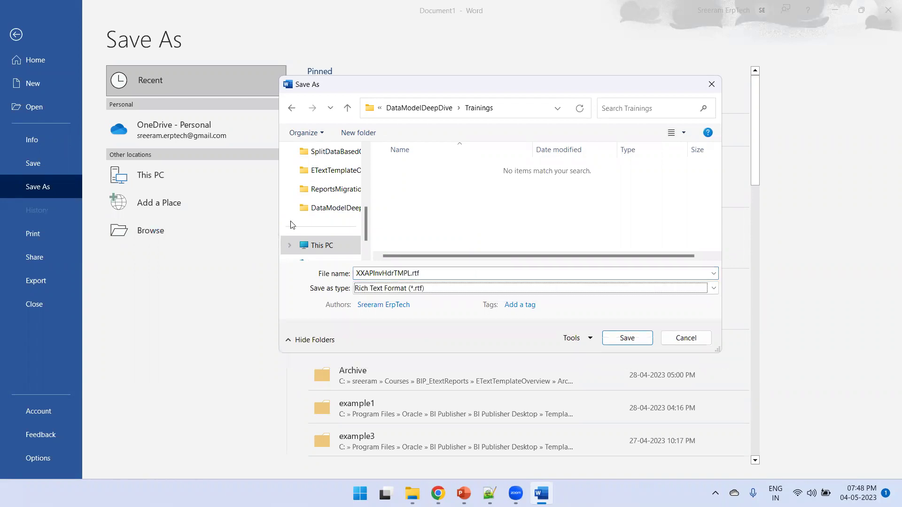
click(612, 338)
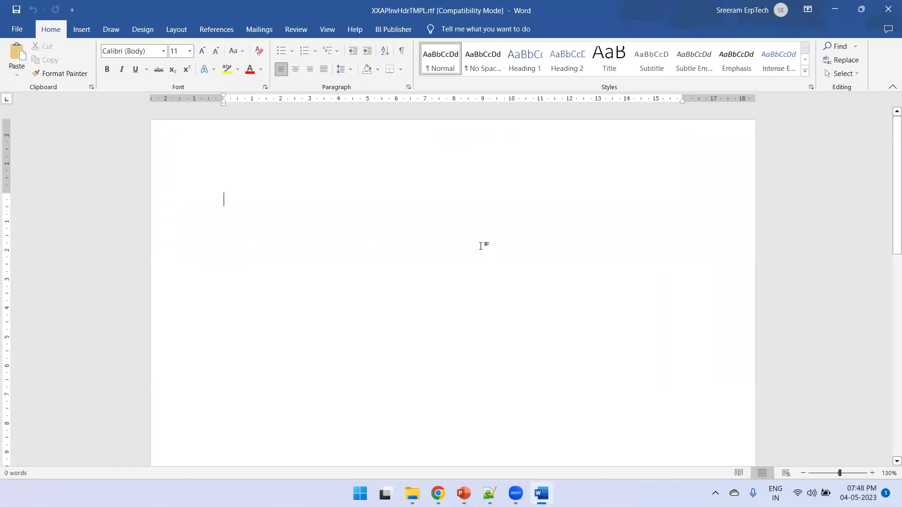
- Load XXAPINVHdrDM.xml from the Trainings folder into the template as BI Publisher sample XML data
click(384, 31)
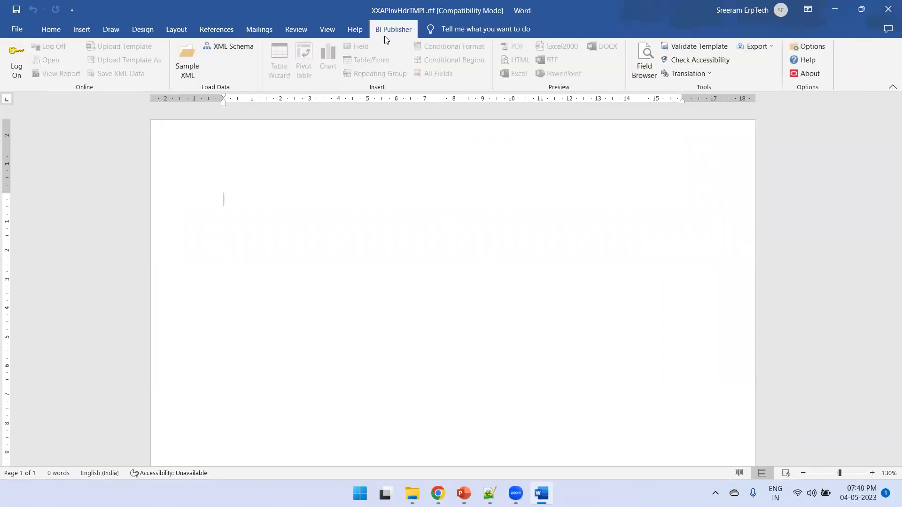
click(191, 70)
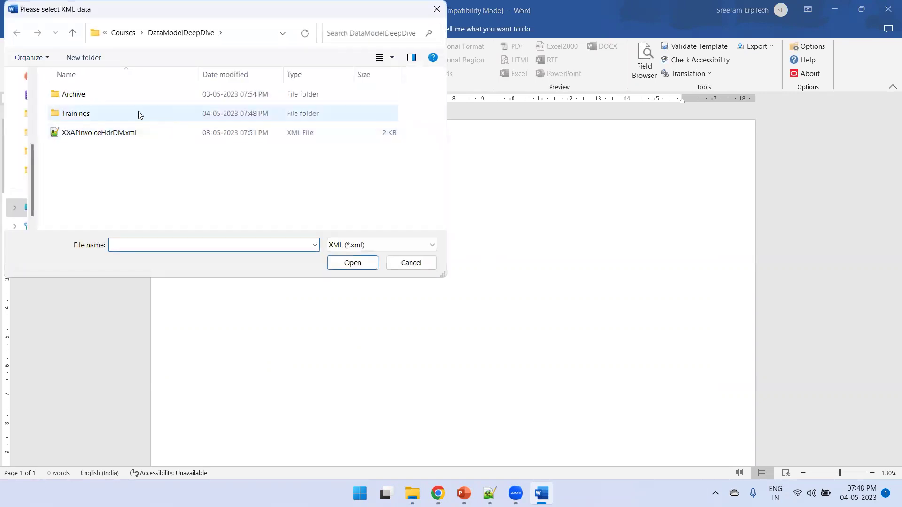
double_click(114, 112)
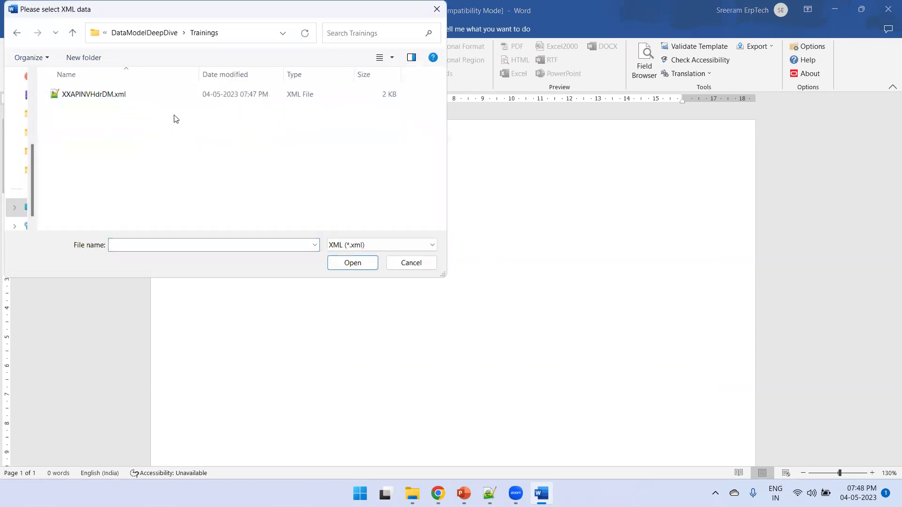
double_click(150, 93)
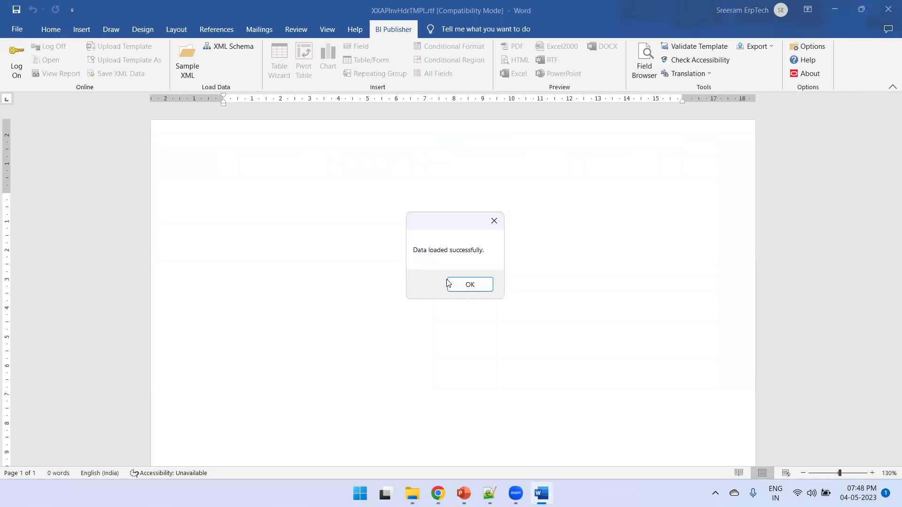
click(458, 283)
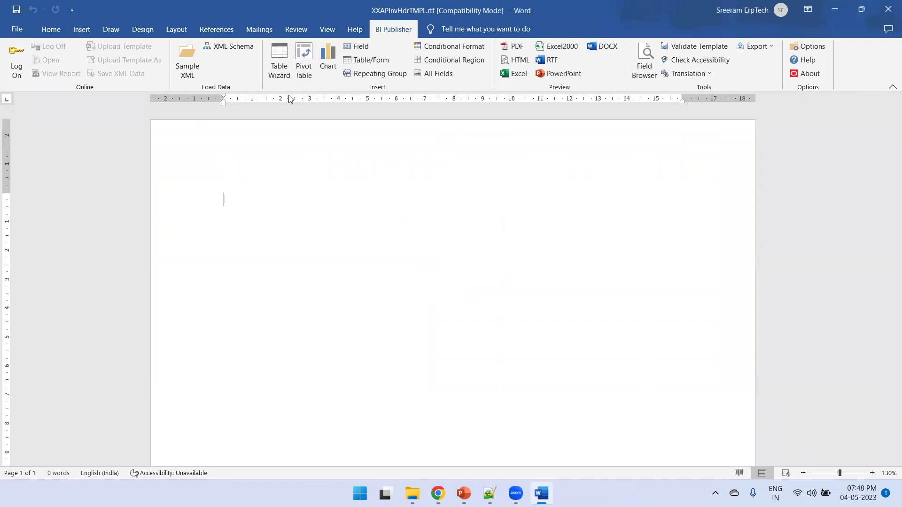
- Start a table with the BI Publisher Table Wizard, using /DATA_DS/G_AP_HDR as its grouping data set
click(280, 62)
click(547, 339)
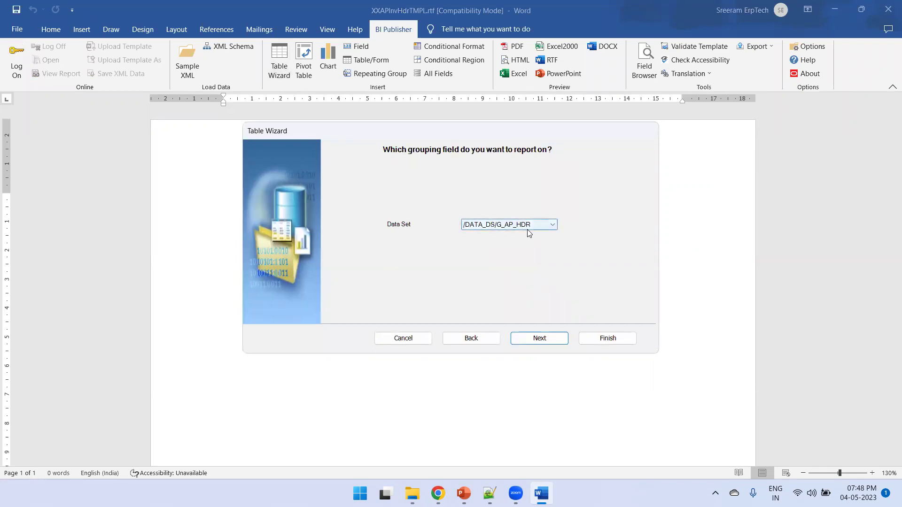
click(536, 227)
click(536, 227)
- Open XXAPINVHdrDM.xml from the Trainings folder in Notepad++ and collapse every G_AP_HDR group to examine the XML hierarchy
mouse_move(438, 493)
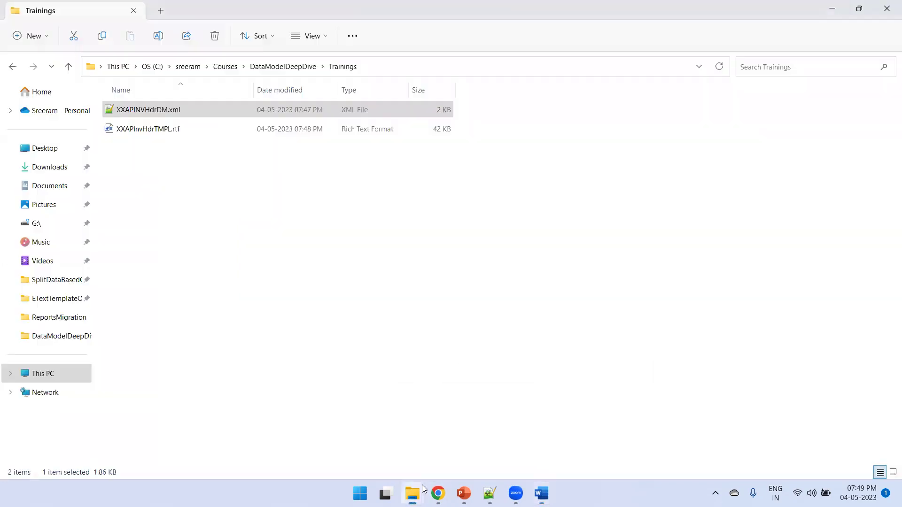
click(346, 430)
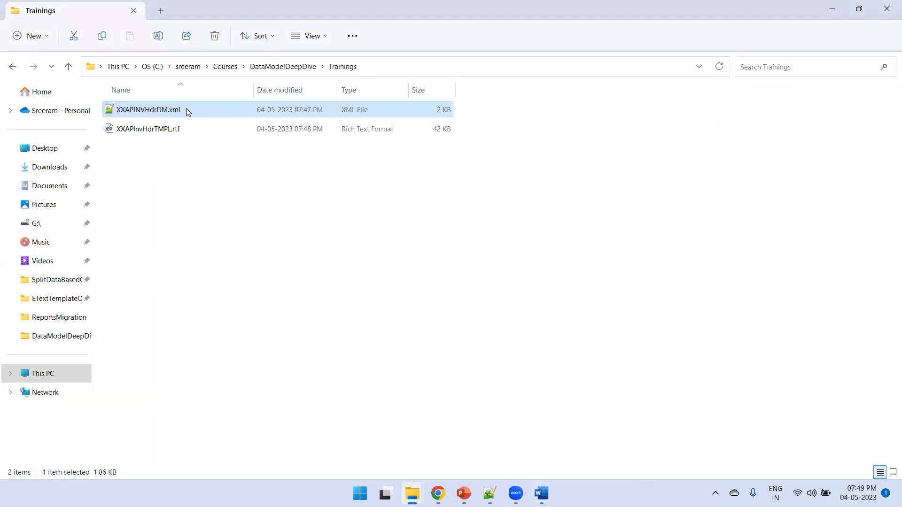
double_click(186, 109)
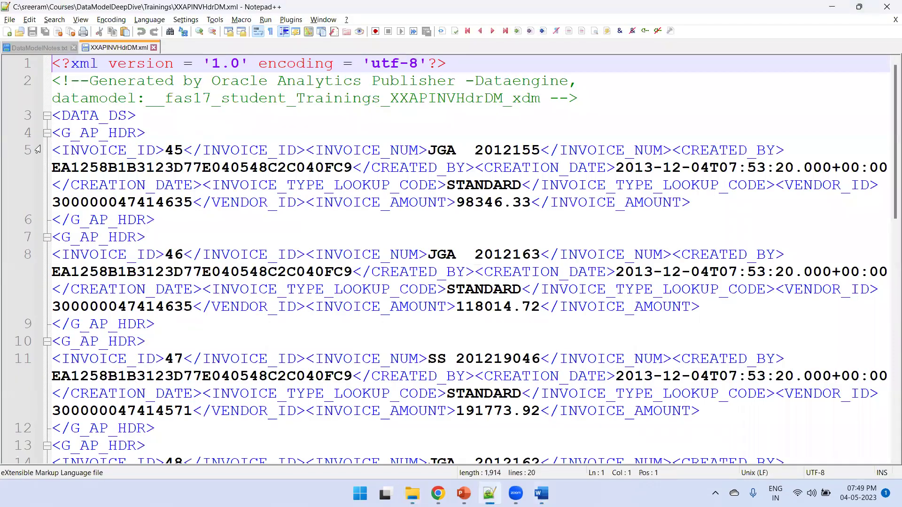
click(47, 133)
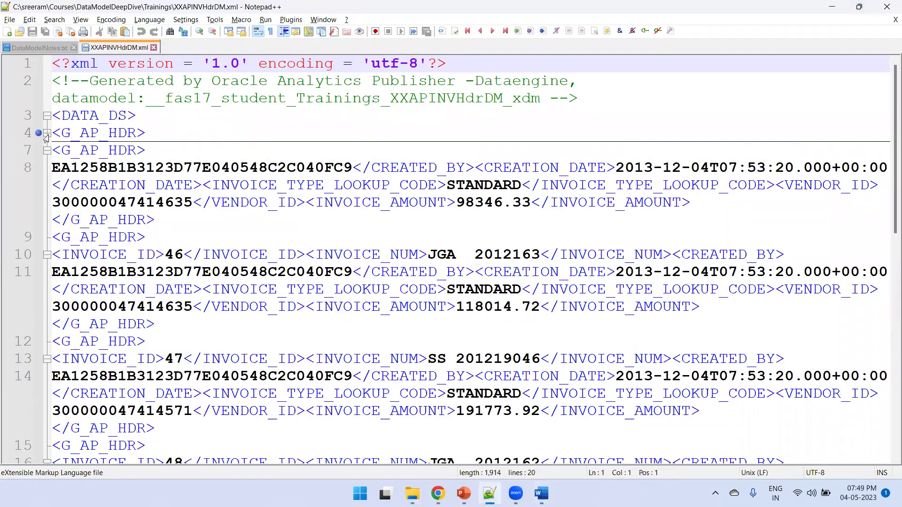
click(47, 151)
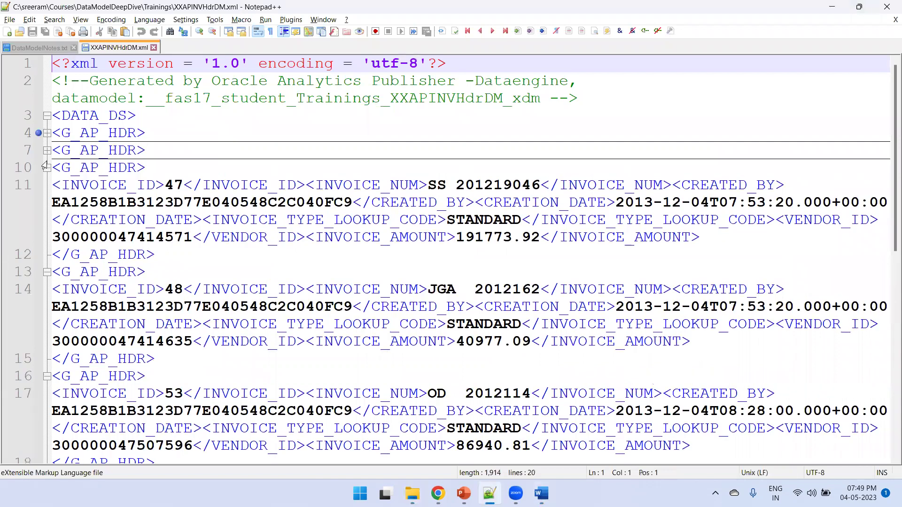
click(47, 168)
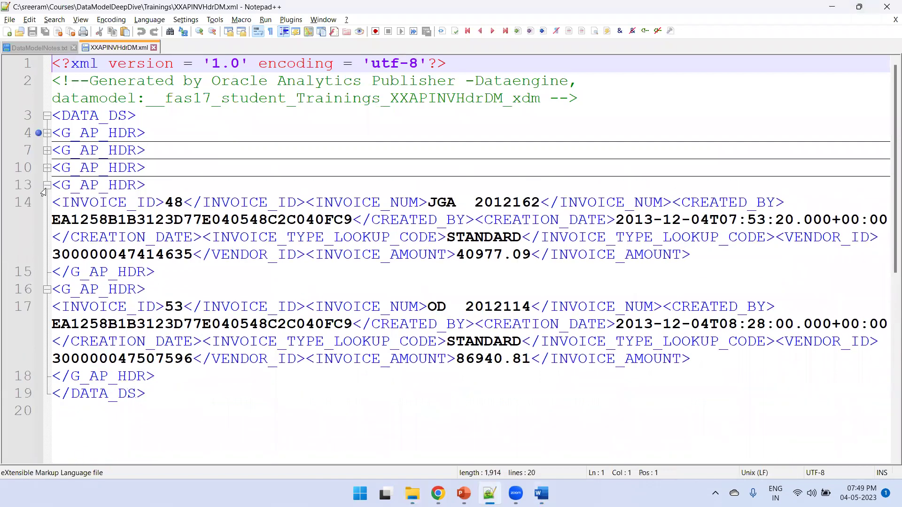
click(46, 186)
click(46, 204)
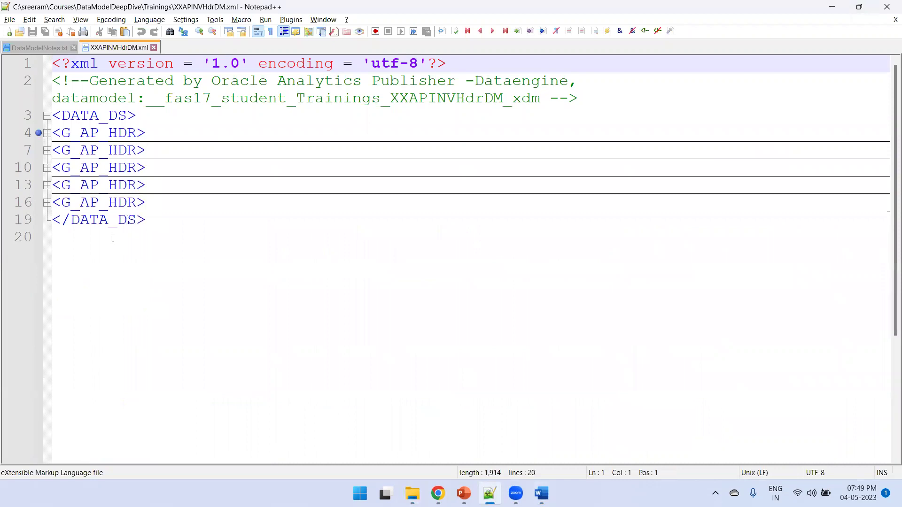
- Switch to the data model in Chrome and examine the DATA_DS and G_AP_HDR tag names in its structure
click(438, 493)
click(216, 10)
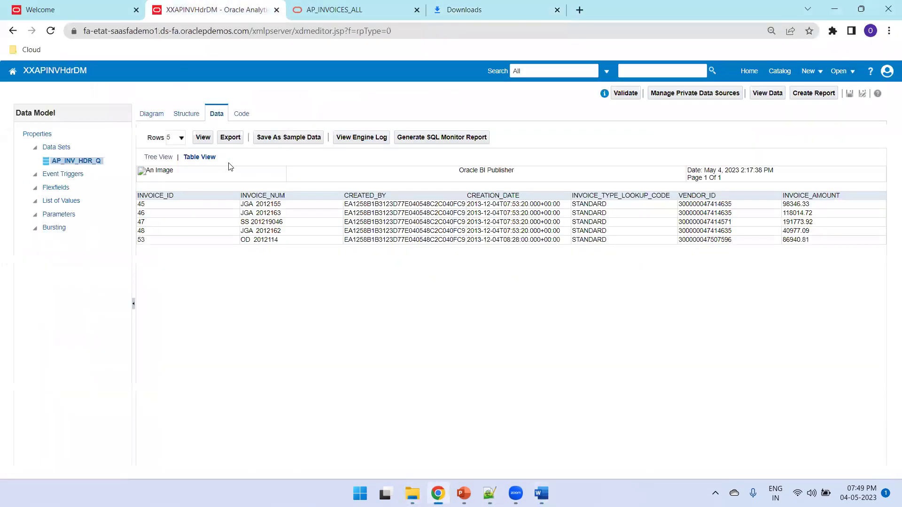
click(184, 121)
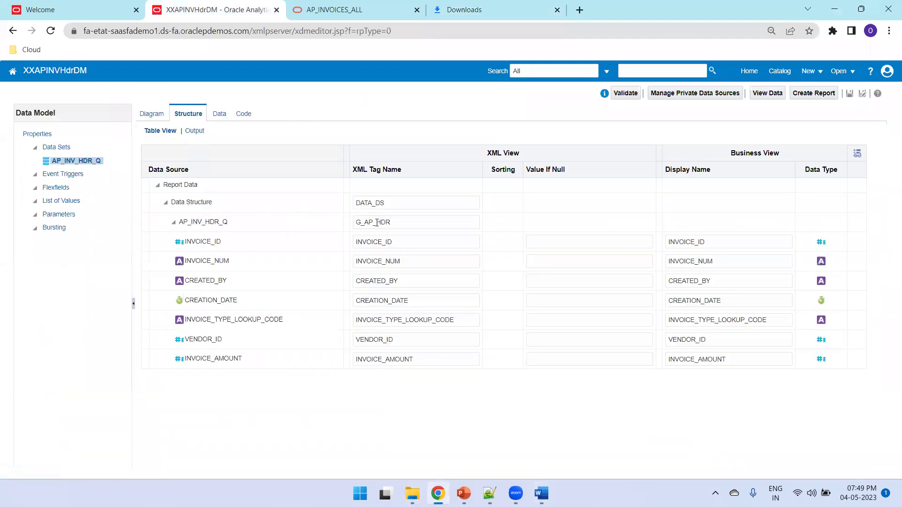
click(411, 210)
drag(411, 202, 323, 206)
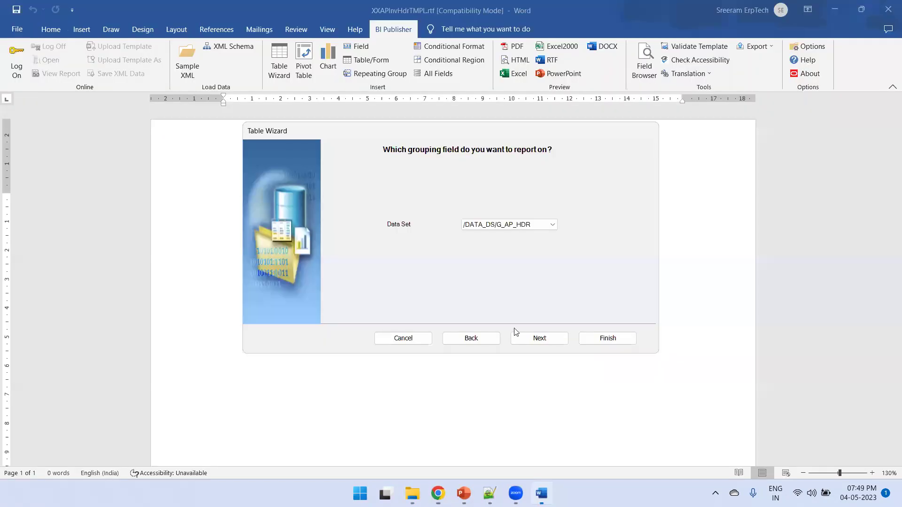
- Back in Word's Table Wizard, include all available fields, from INVOICE_ID to INVOICE_AMOUNT, and finish inserting the table
click(533, 340)
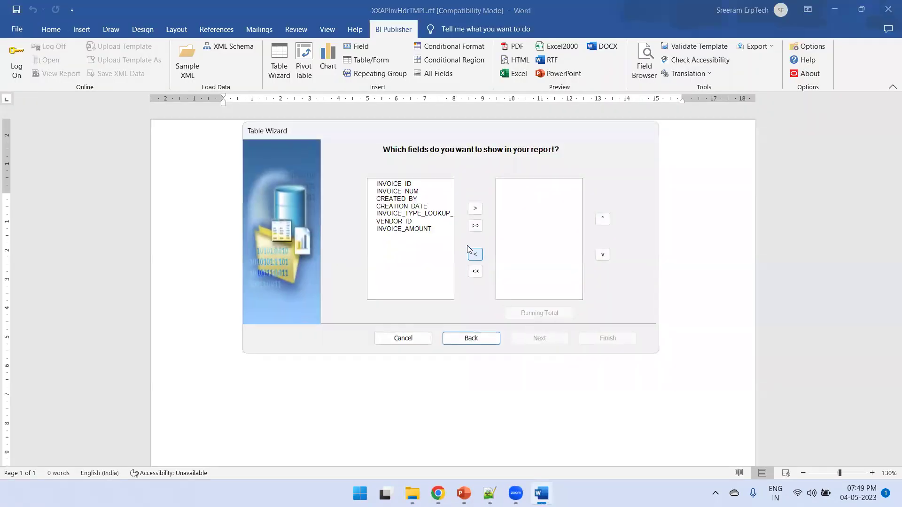
click(476, 225)
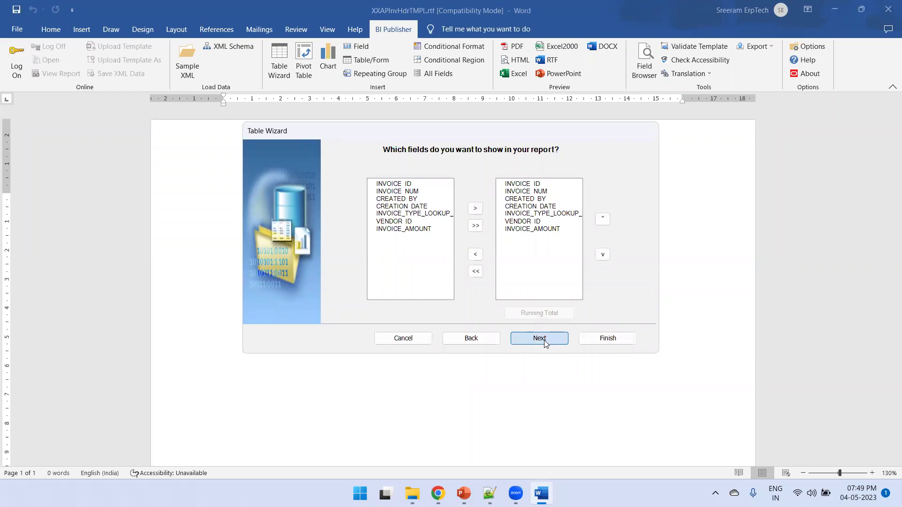
click(540, 339)
click(607, 338)
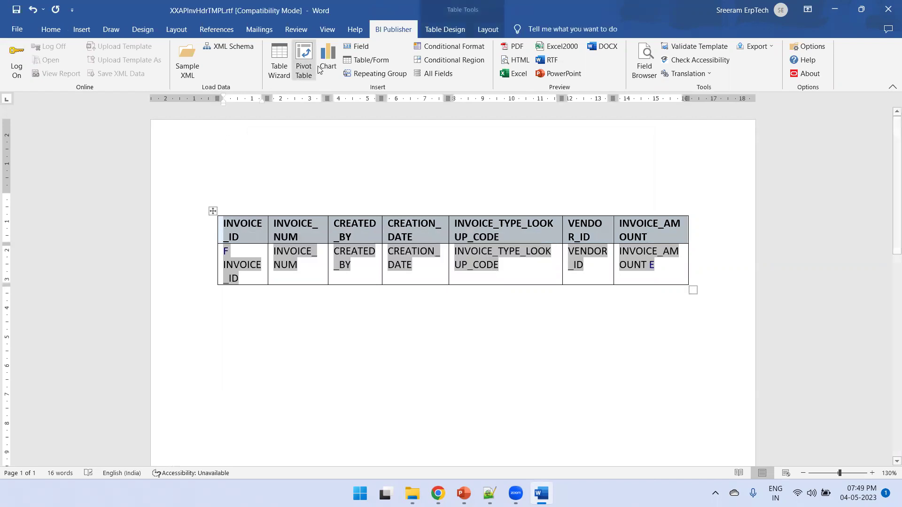
- Shade the table's header row with a light orange theme colour
click(451, 29)
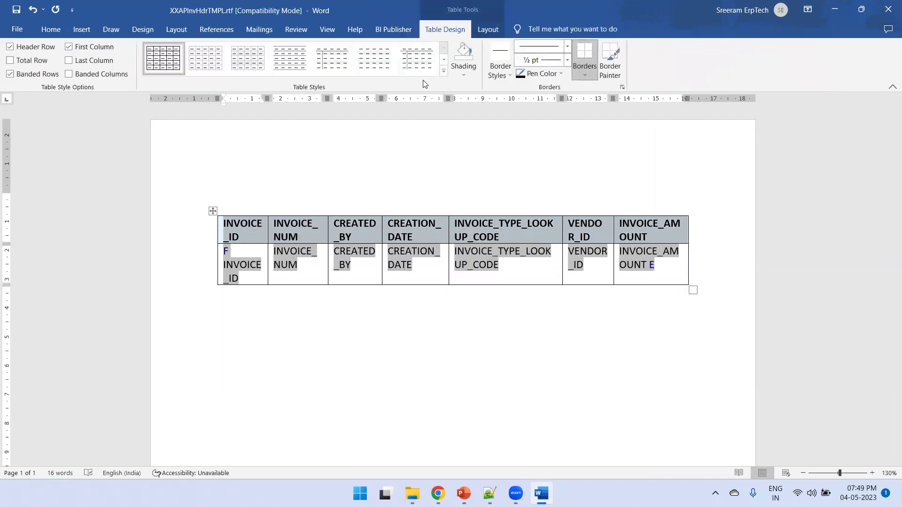
click(468, 74)
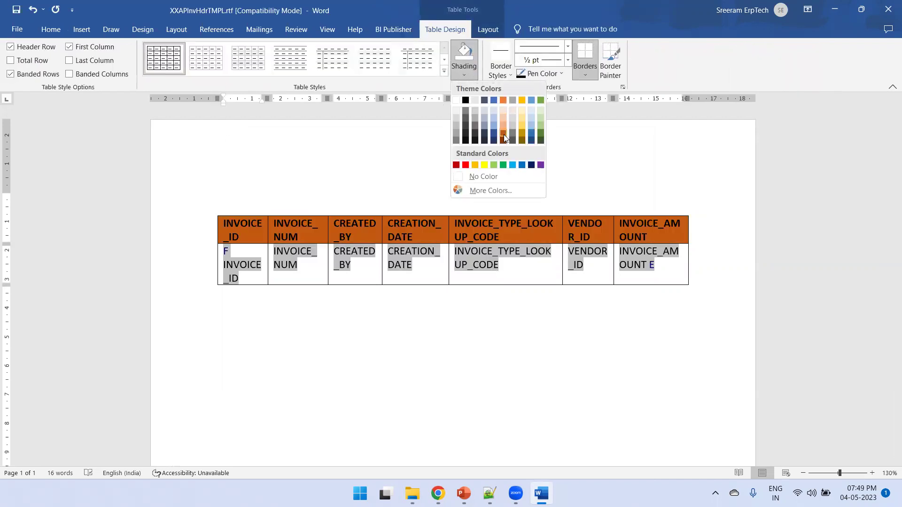
click(503, 127)
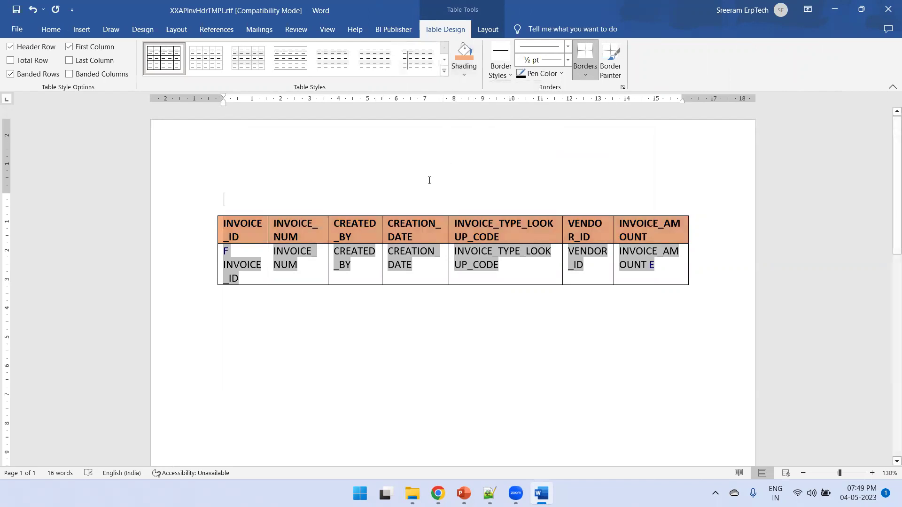
click(429, 180)
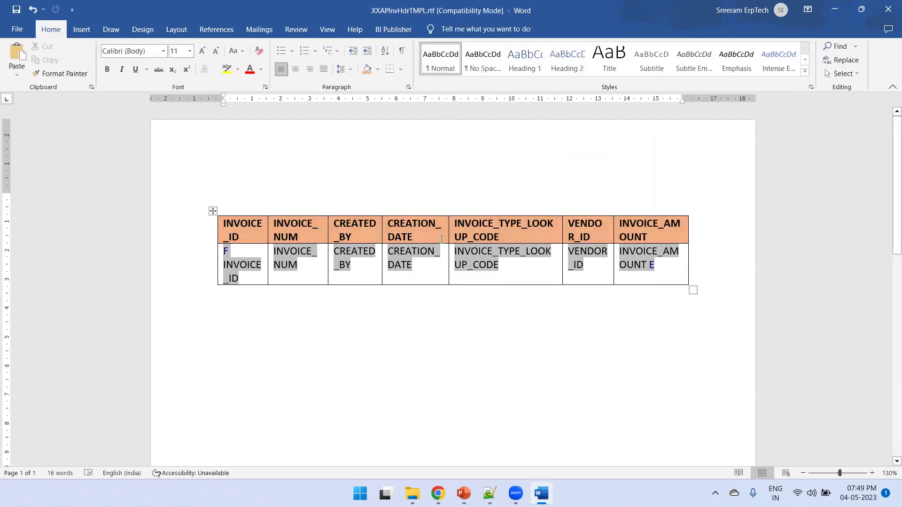
- Preview the template as a PDF, then return to Word and remove the empty line above the table
click(402, 30)
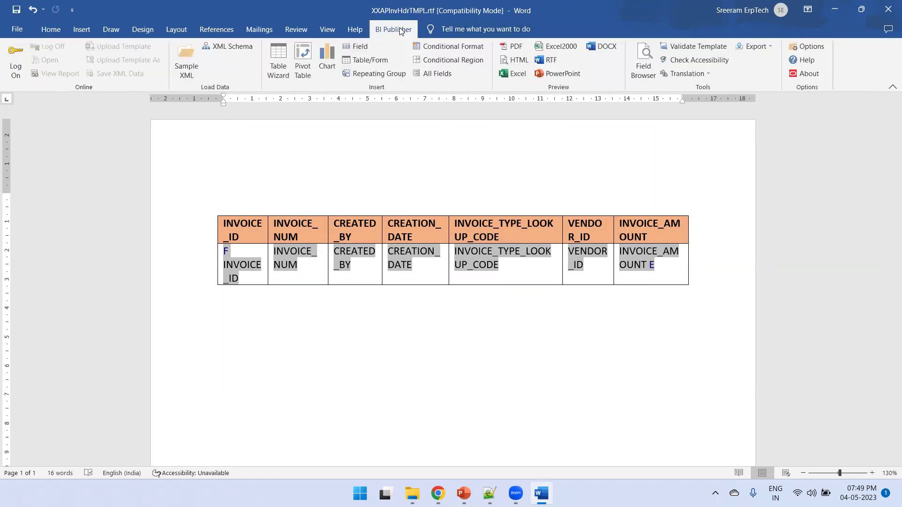
click(514, 47)
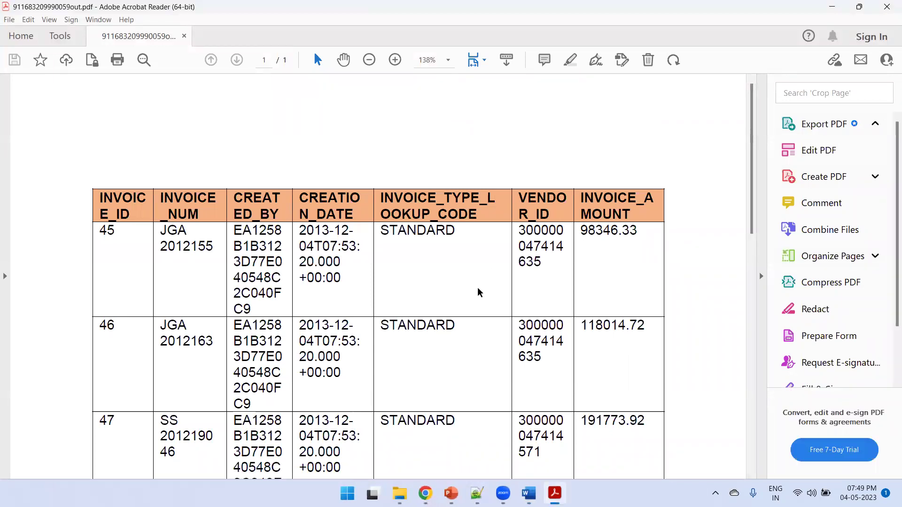
key(alt+Tab)
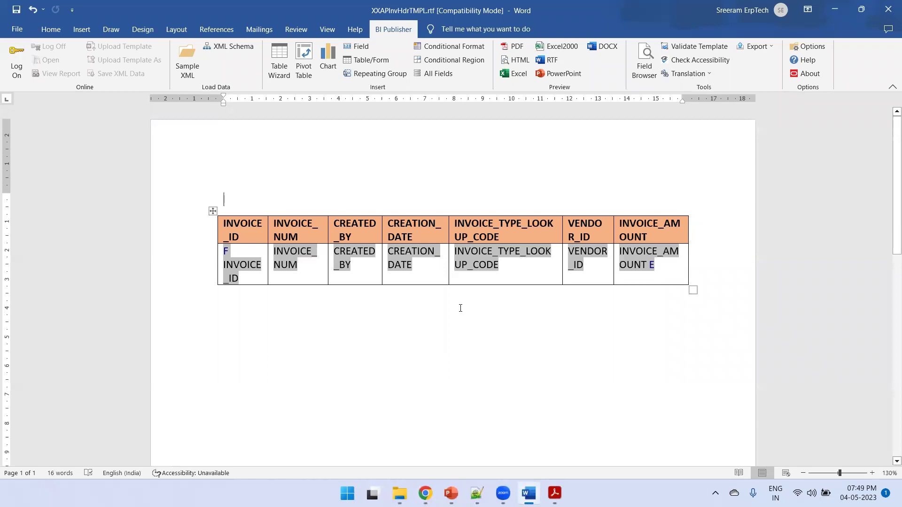
key(Delete)
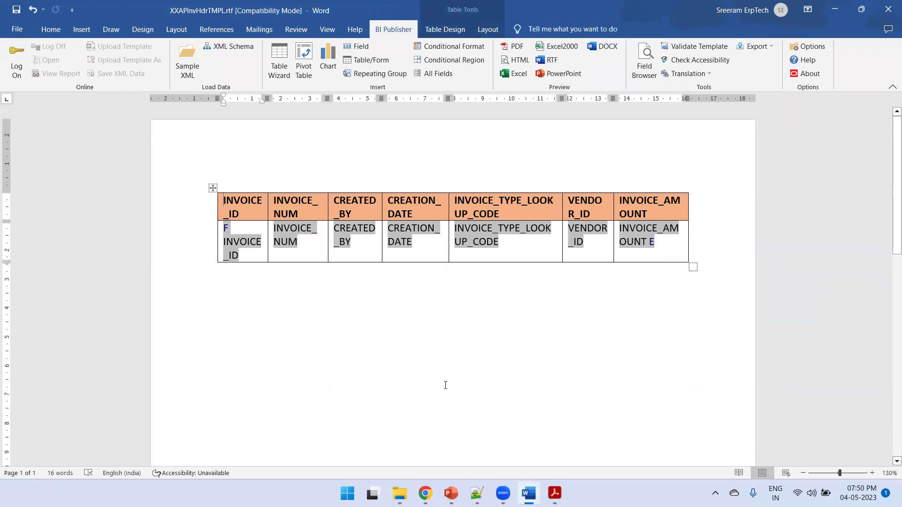
- Switch to Chrome and save the XXAPINVHdrDM data model
key(alt+Tab)
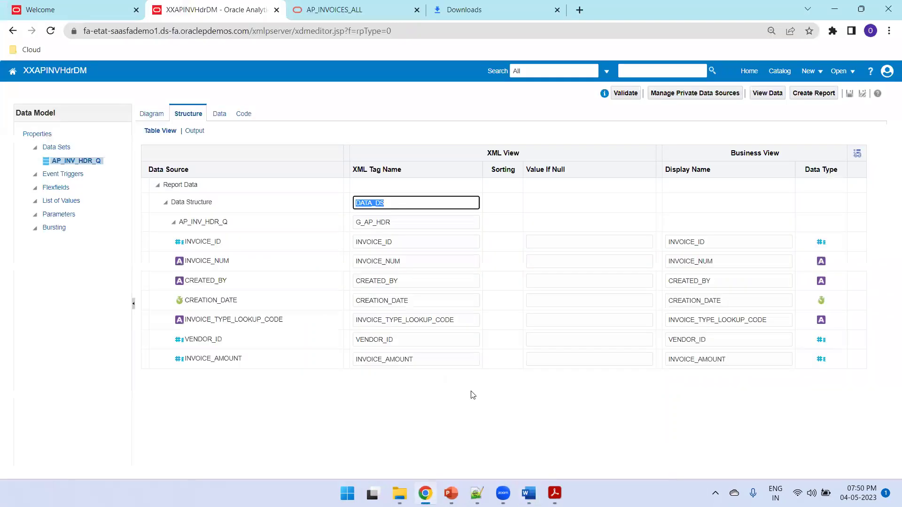
click(850, 95)
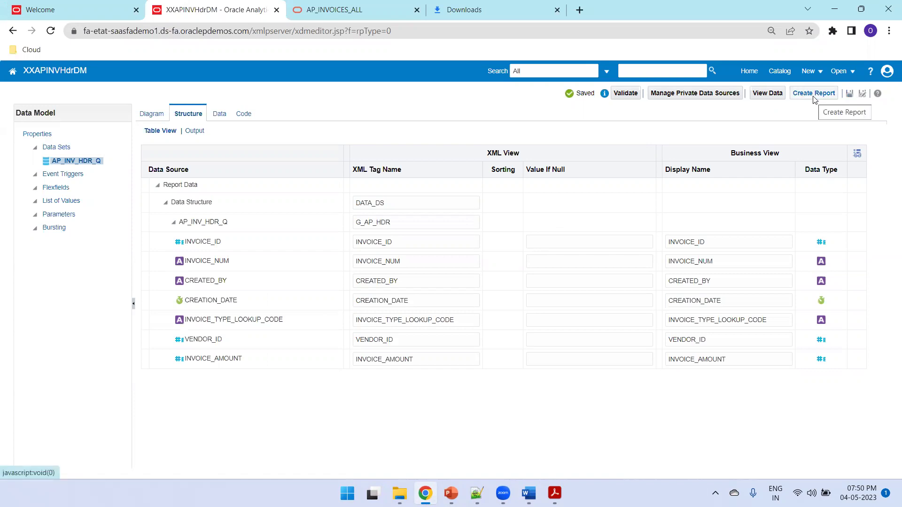
- Create a report from the XXAPINVHdrDM data model with the report editor, saving it as XXAPinvoiceRep in the Trainings folder
click(809, 71)
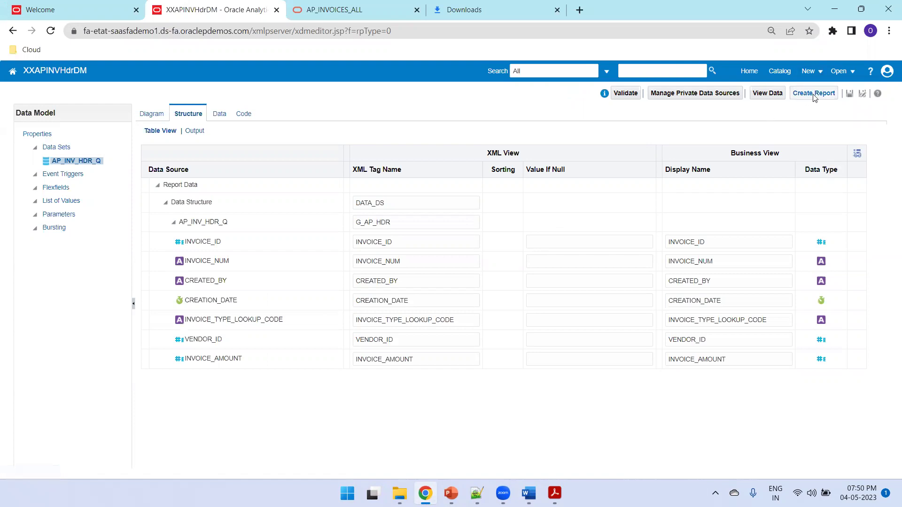
click(814, 94)
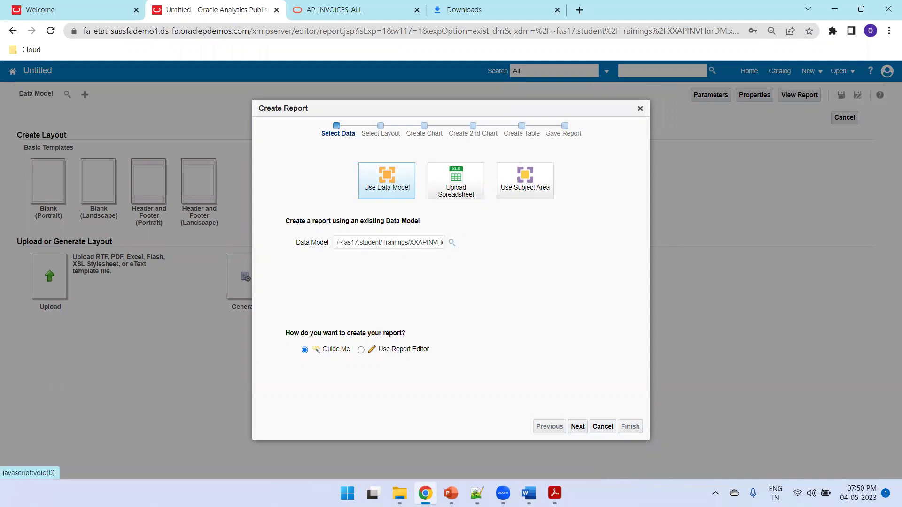
click(361, 350)
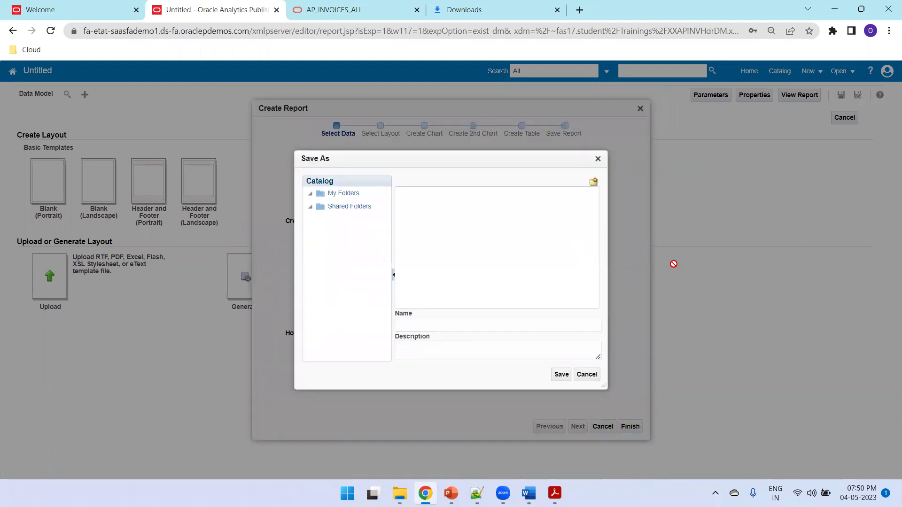
click(475, 323)
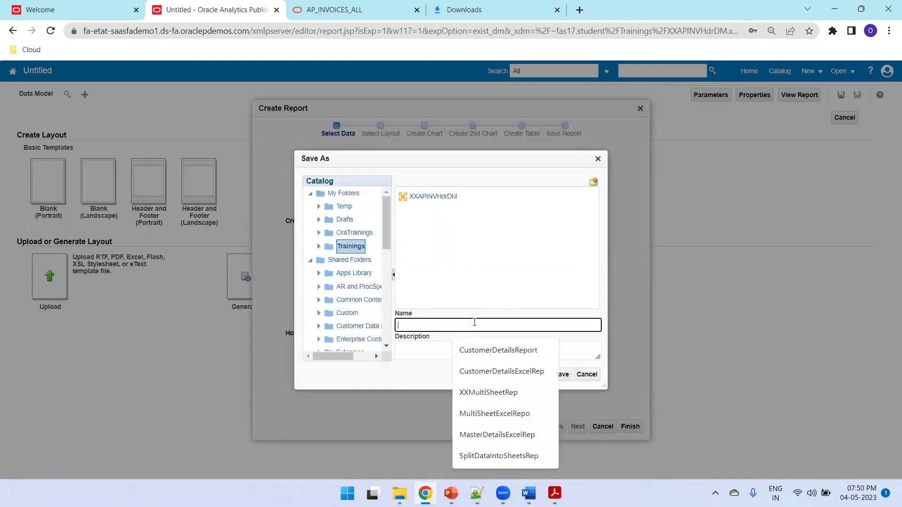
text(XXAPinvoiceRep)
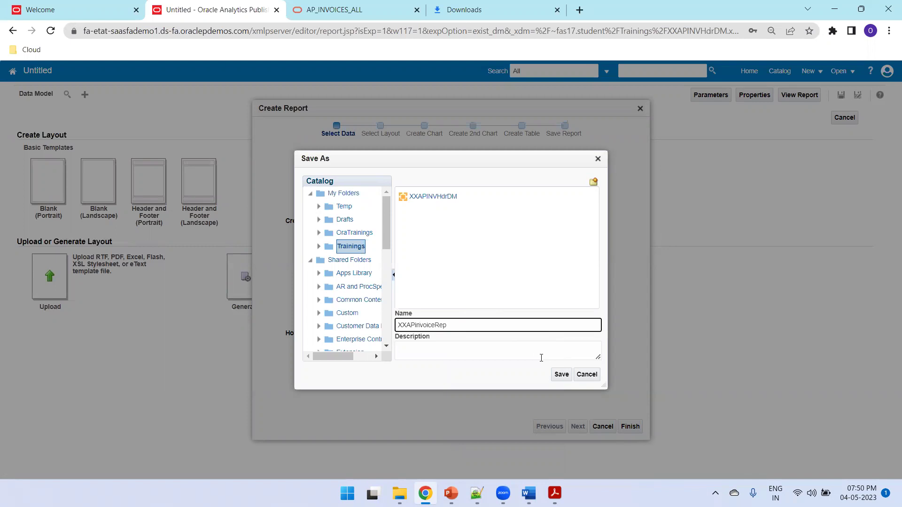
click(561, 374)
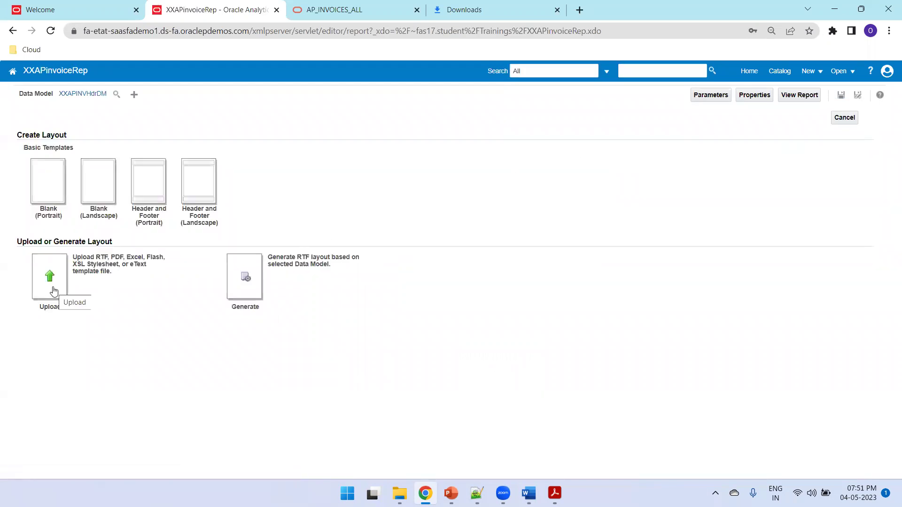
- Start uploading a layout for the report and choose XXAPInvHdrTMPL.rtf as its template file
click(53, 291)
click(388, 256)
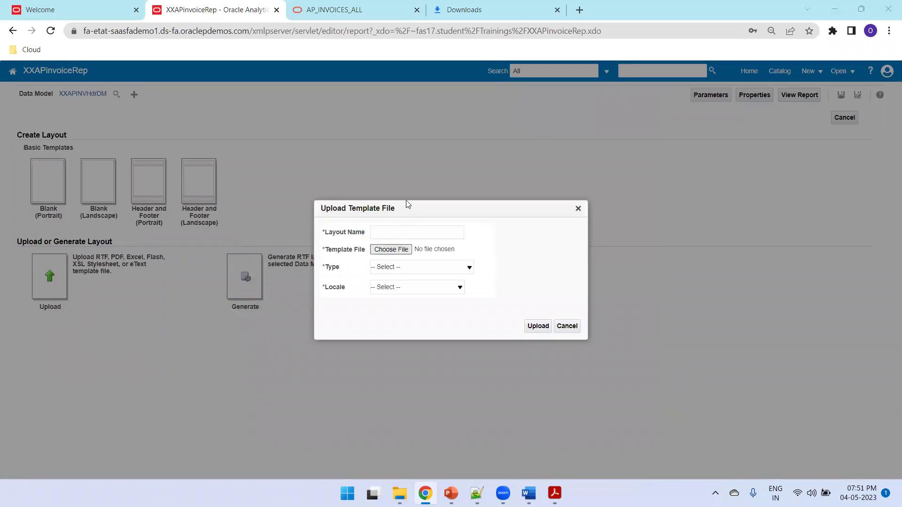
click(97, 117)
double_click(97, 117)
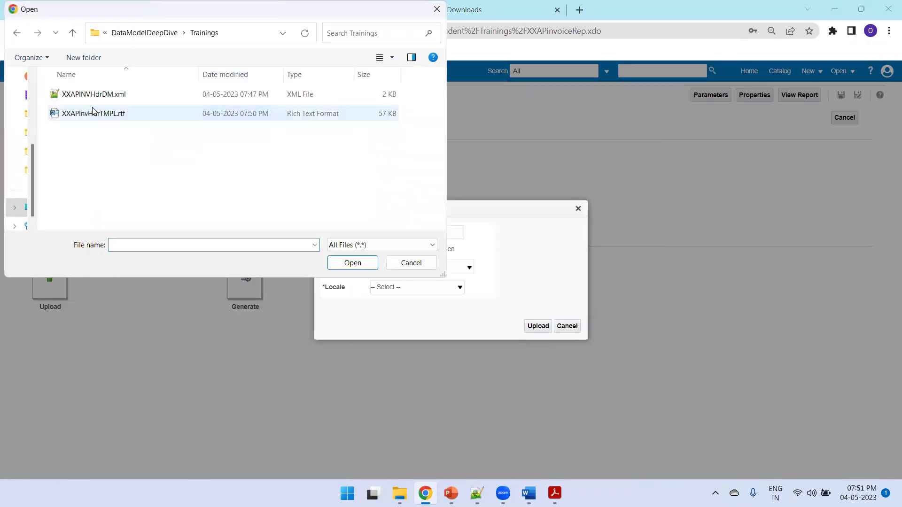
double_click(105, 113)
- Name the layout Output, set its type to RTF Template and its locale to English, and upload it
click(409, 233)
text(Output)
key(Tab)
key(Tab)
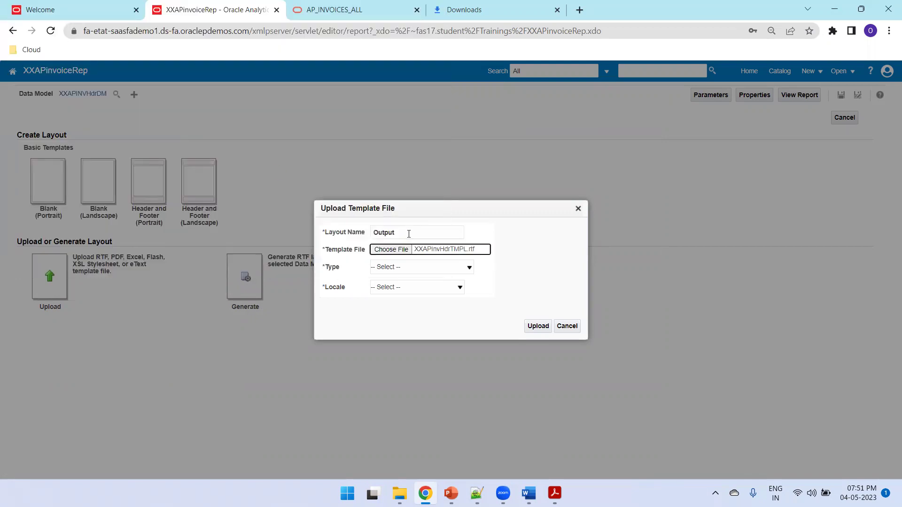
key(Down)
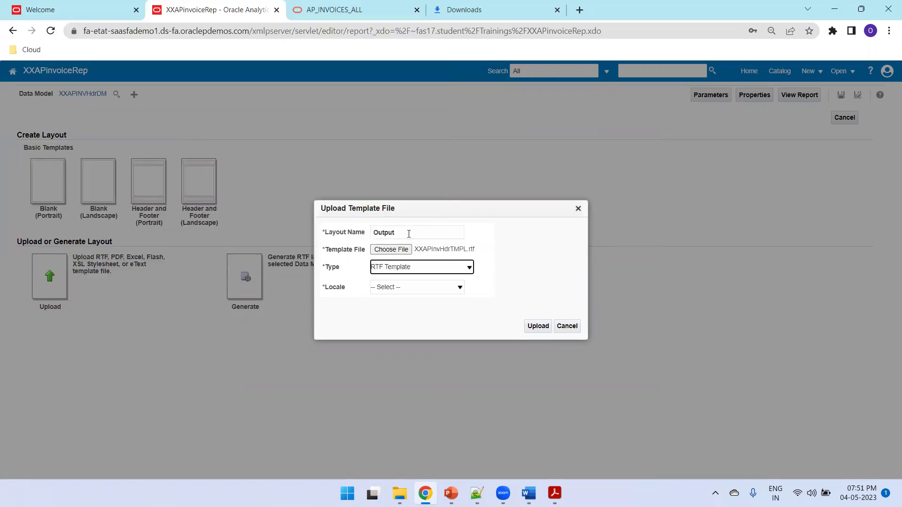
key(Tab)
key(Down)
click(536, 328)
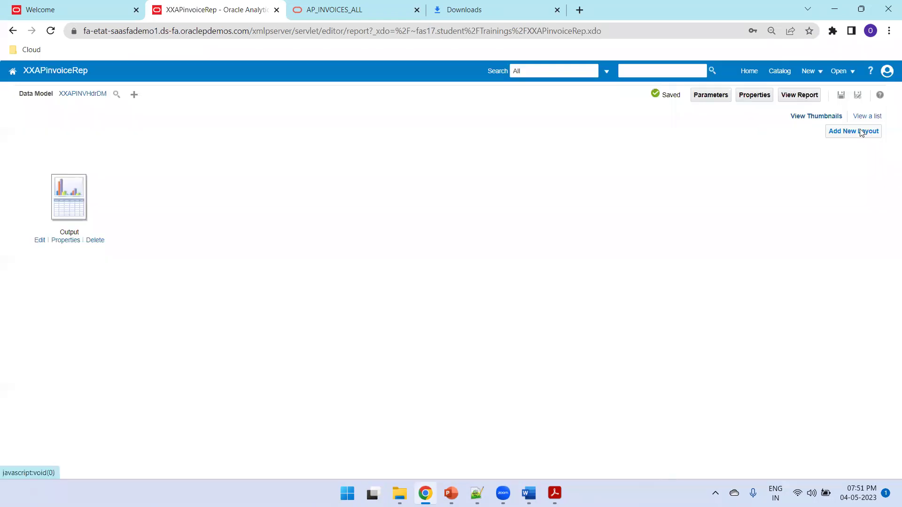
- Check the Output layout's enabled and default output formats in the layout list, and view the report
click(862, 118)
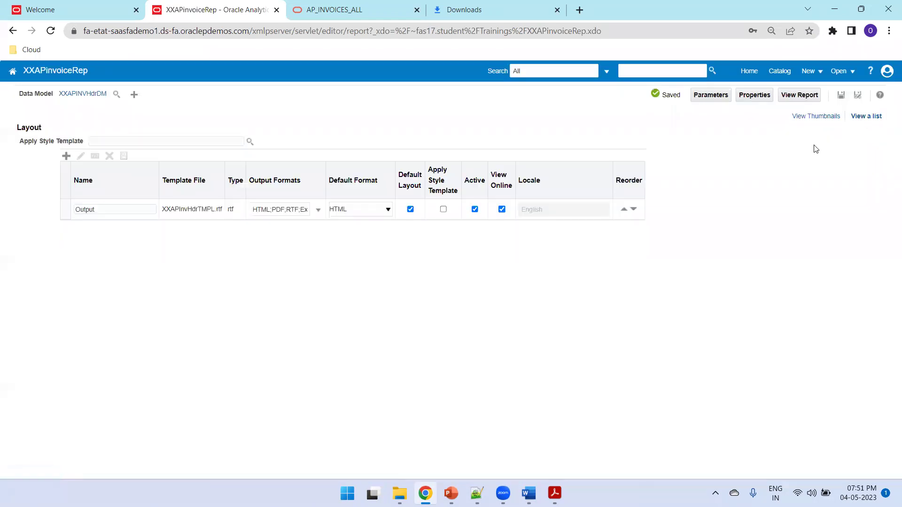
click(370, 211)
click(371, 211)
click(294, 215)
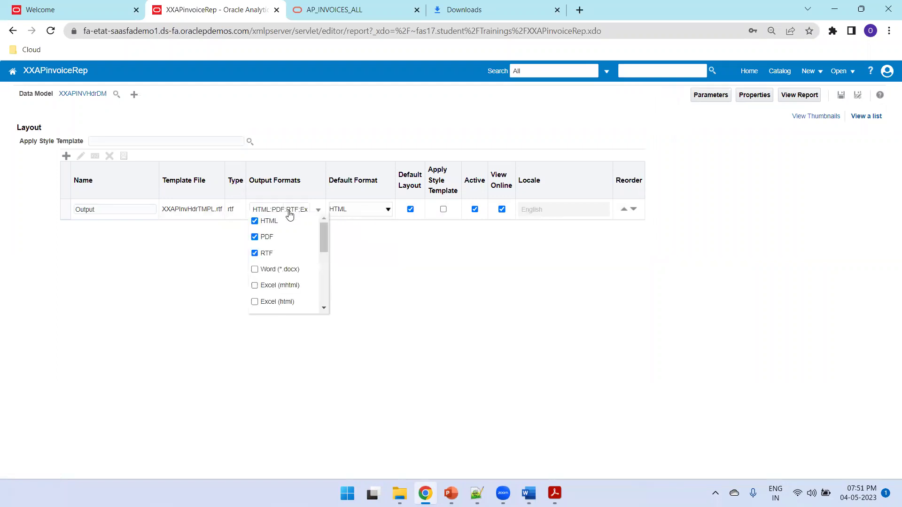
drag(324, 239, 361, 252)
click(361, 252)
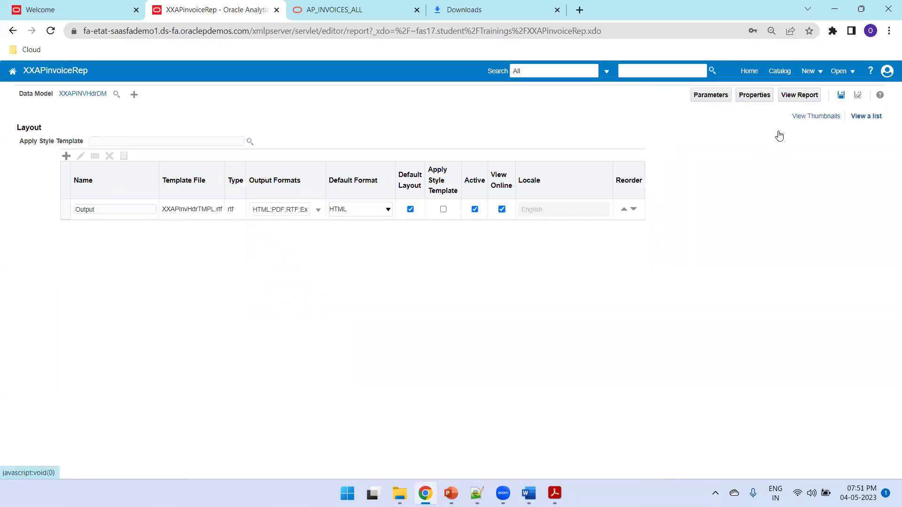
click(802, 95)
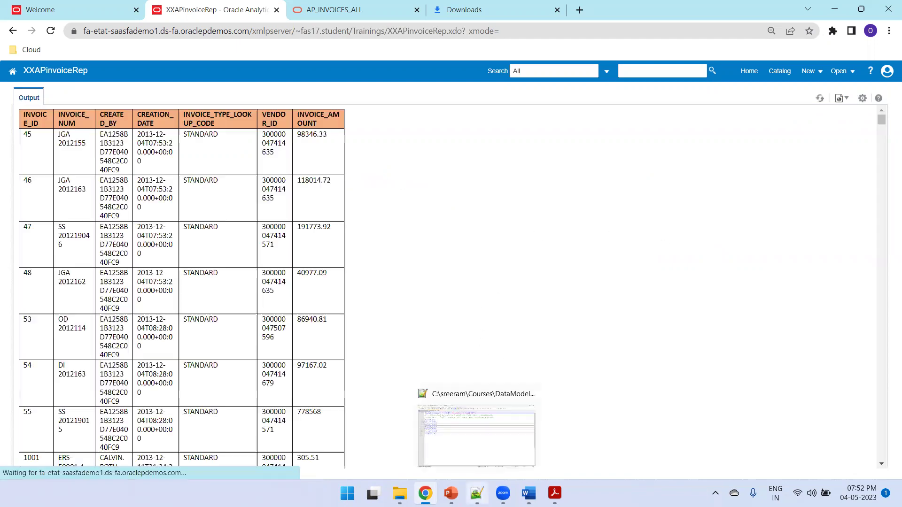
- Switch to Notepad++ to review the invoice query in DataModelNotes.txt, and return to the report in Chrome
click(451, 411)
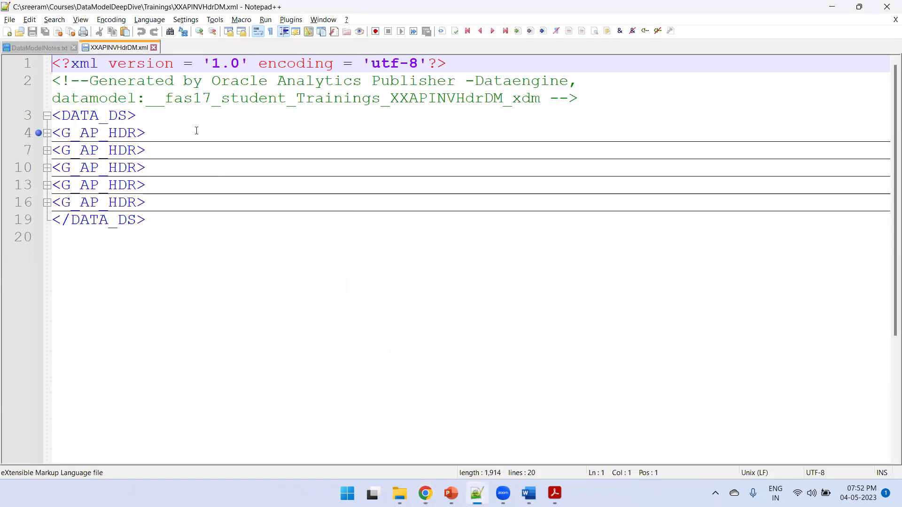
click(52, 46)
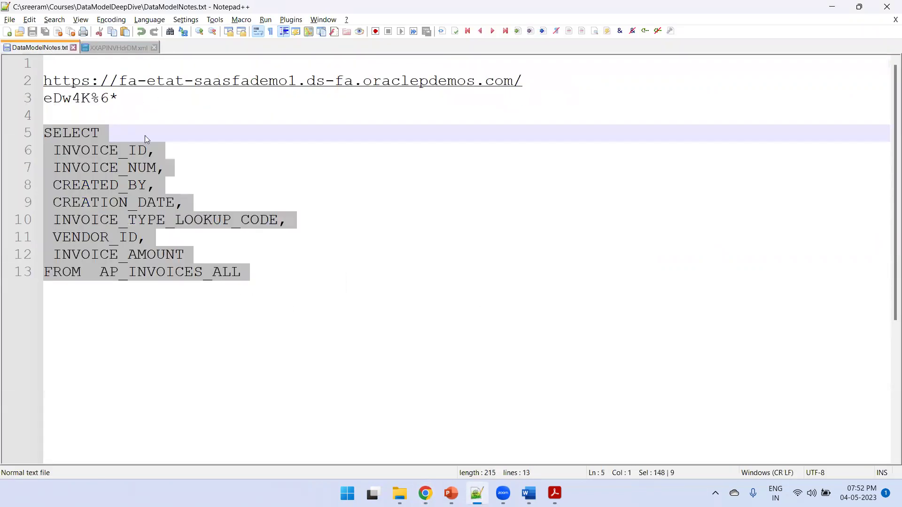
click(261, 271)
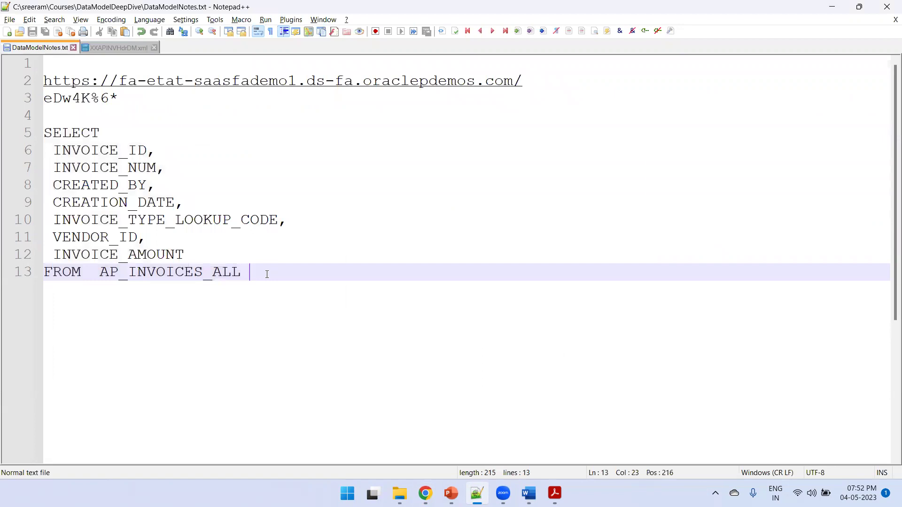
key(alt+Tab)
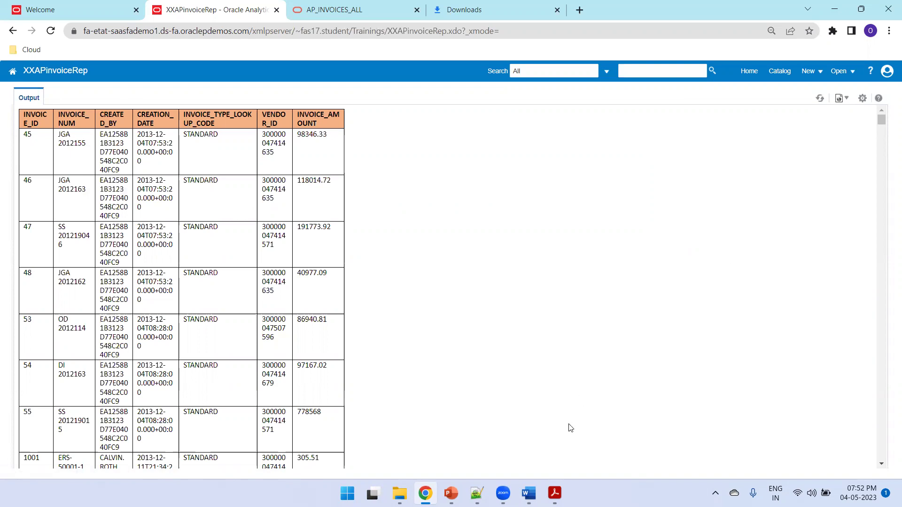
- In Notepad++, append the condition WHERE ROWNUM< 100 to the AP_INVOICES_ALL query, save the notes, and return to Chrome
click(477, 494)
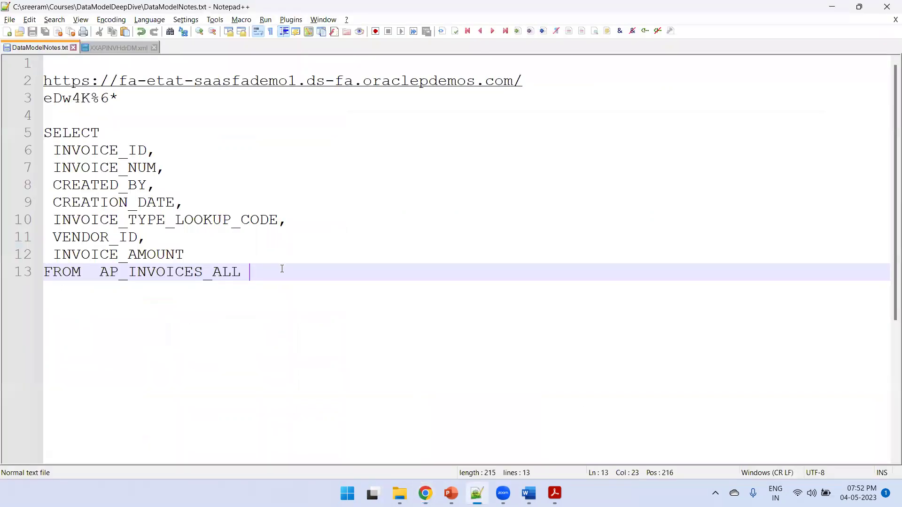
key(Return)
key(Return)
text(WHRE R)
key(BackSpace)
key(BackSpace)
key(BackSpace)
key(BackSpace)
text(ERE ROWNUM< )
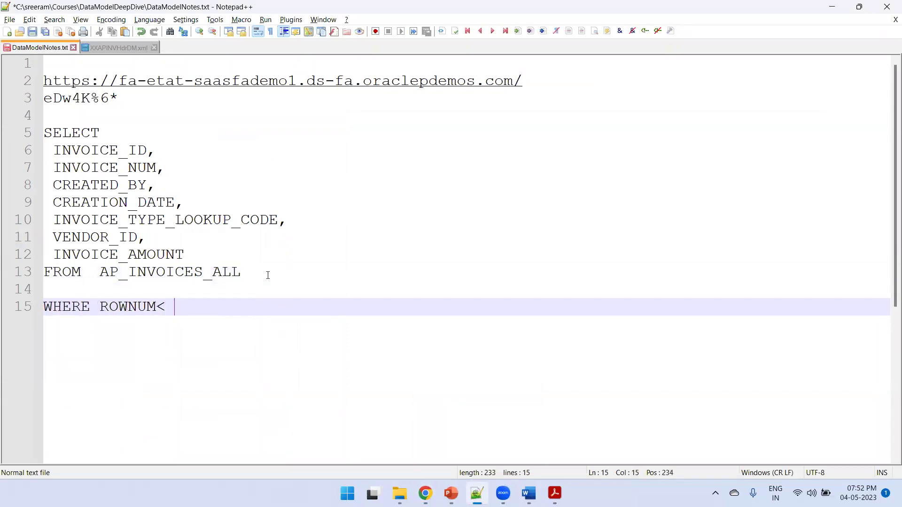
text(100)
key(ctrl+s)
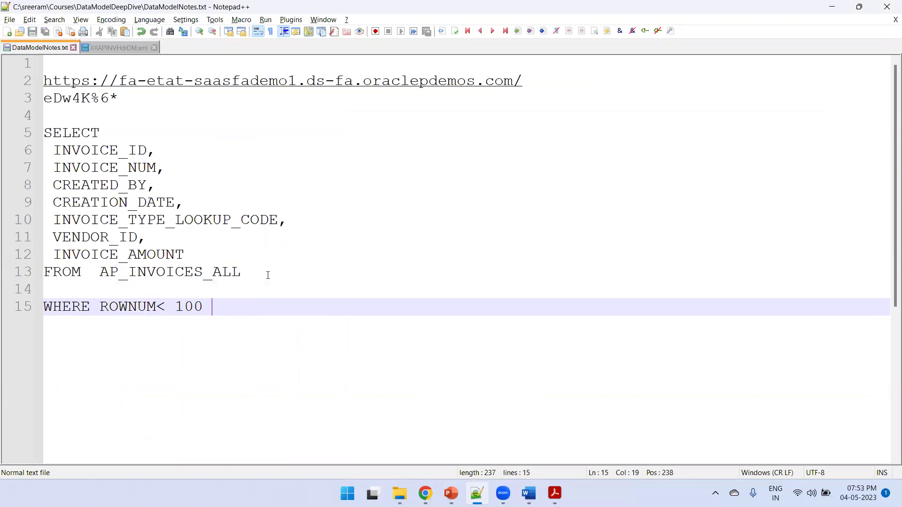
key(alt+Tab)
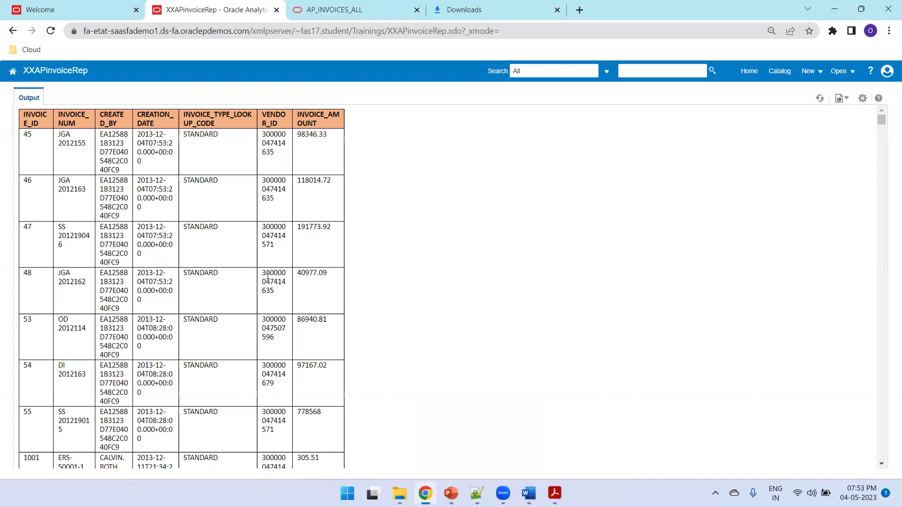